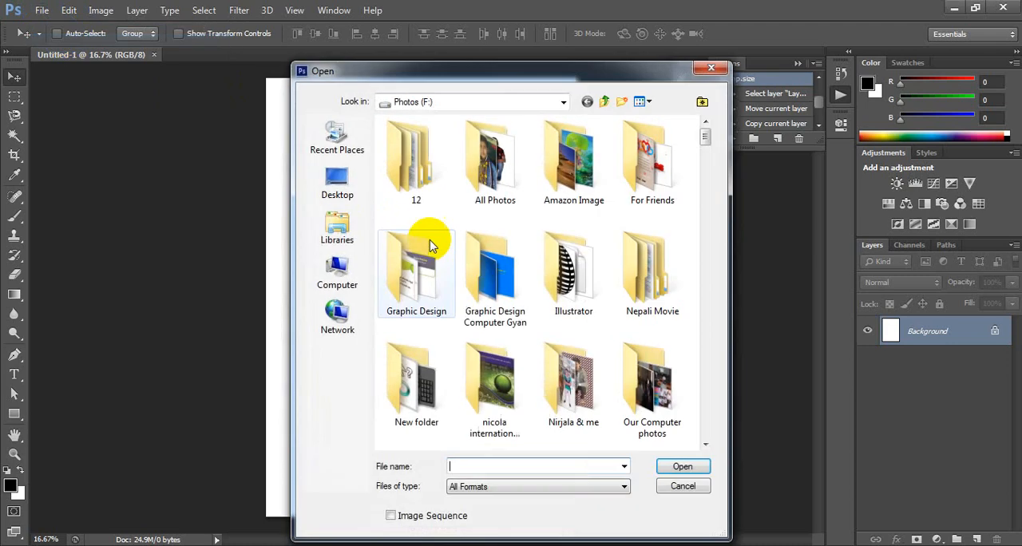
left_click(579, 376)
scroll(580, 371, "down", 3)
scroll(581, 371, "down", 5)
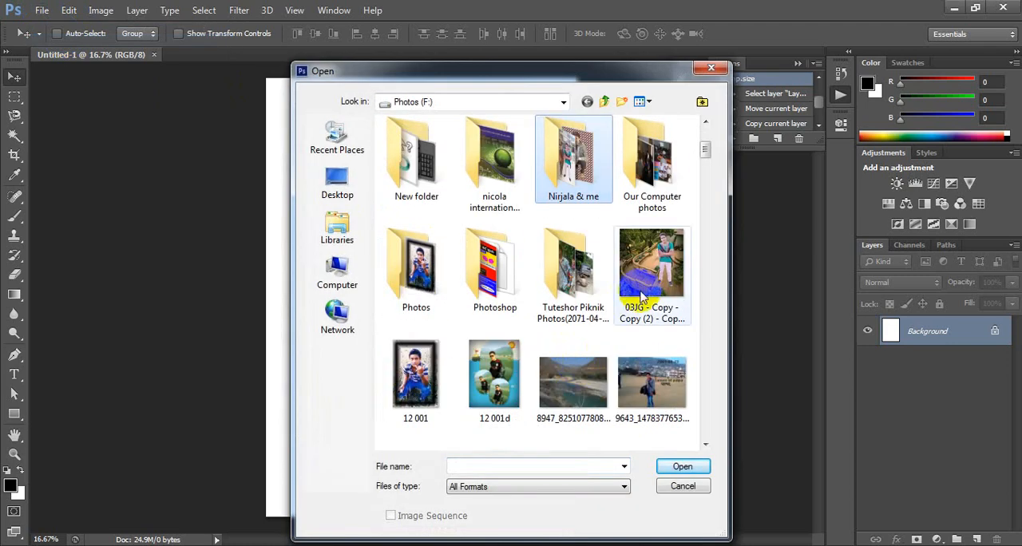
left_click(643, 276)
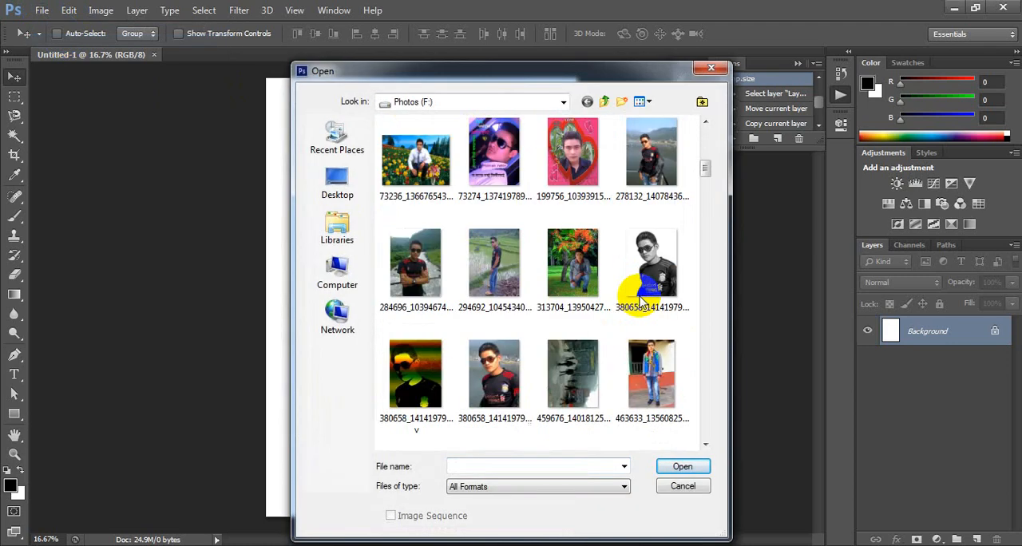
left_click(683, 467)
left_click(467, 280)
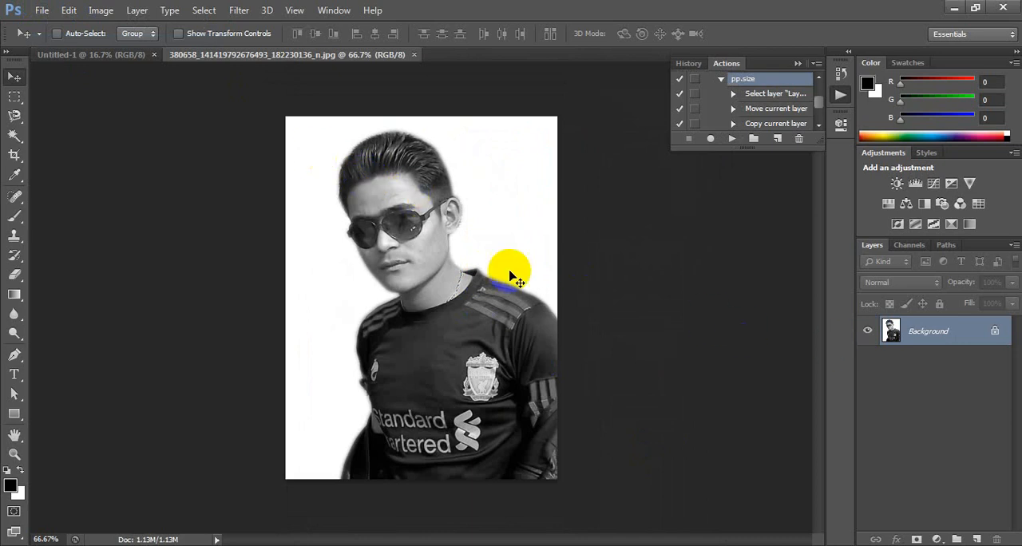
Step: Select the portrait's Shadows with Color Range and copy the selection to a new layer
left_click(202, 11)
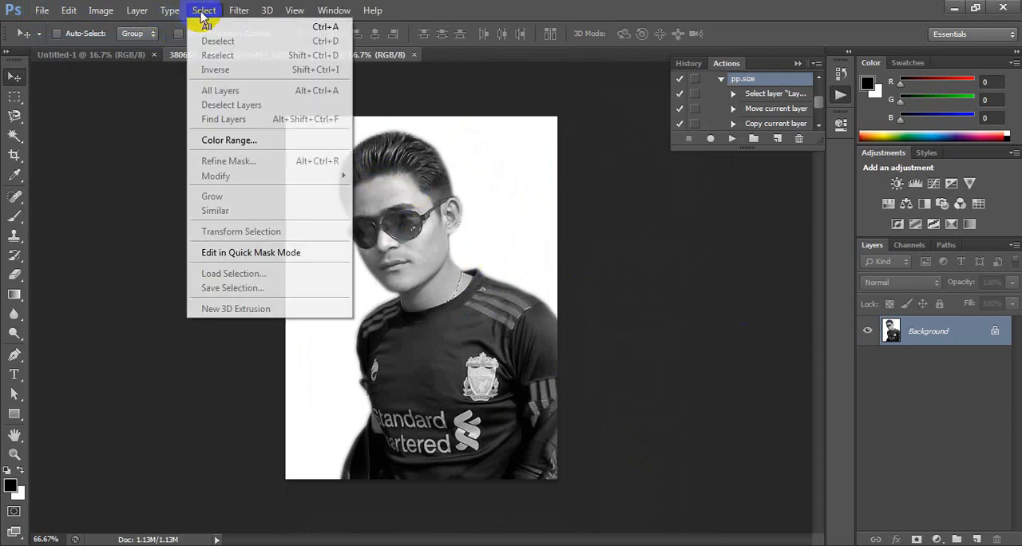
left_click(263, 139)
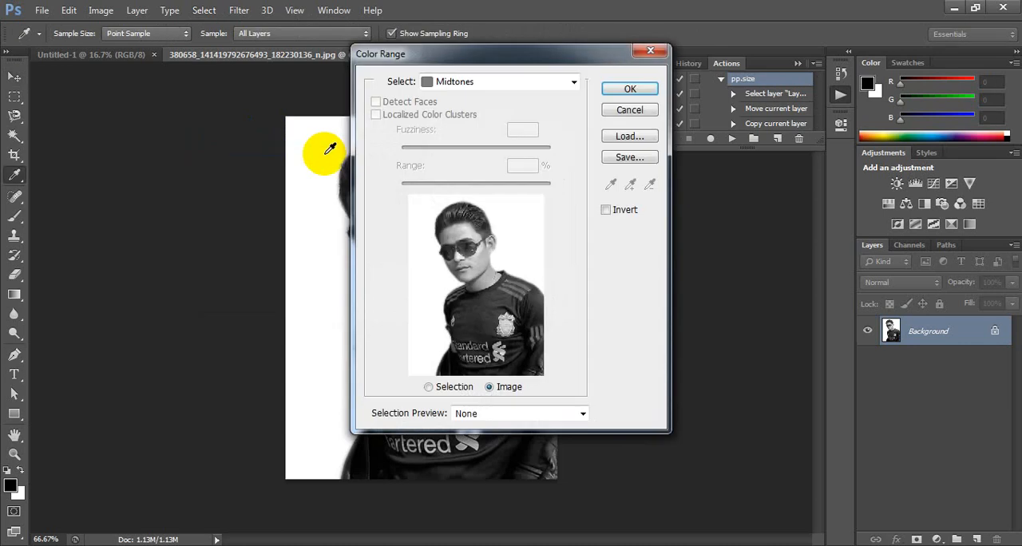
left_click(495, 82)
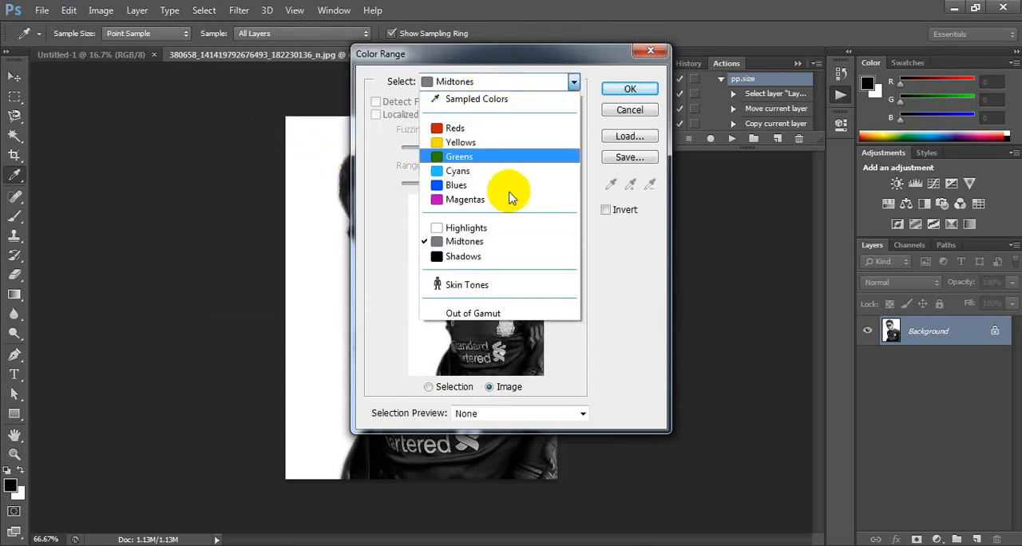
left_click(482, 256)
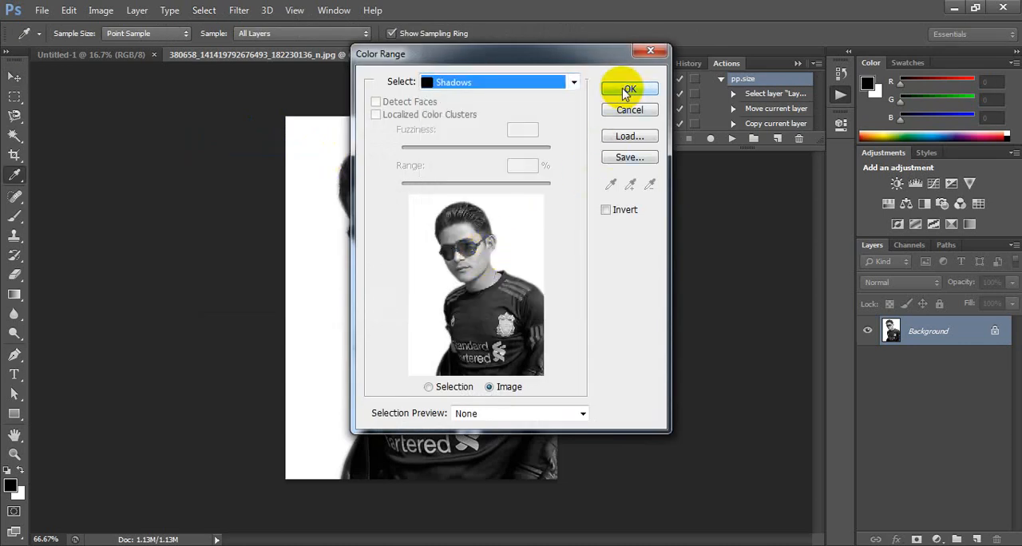
left_click(627, 90)
key("v")
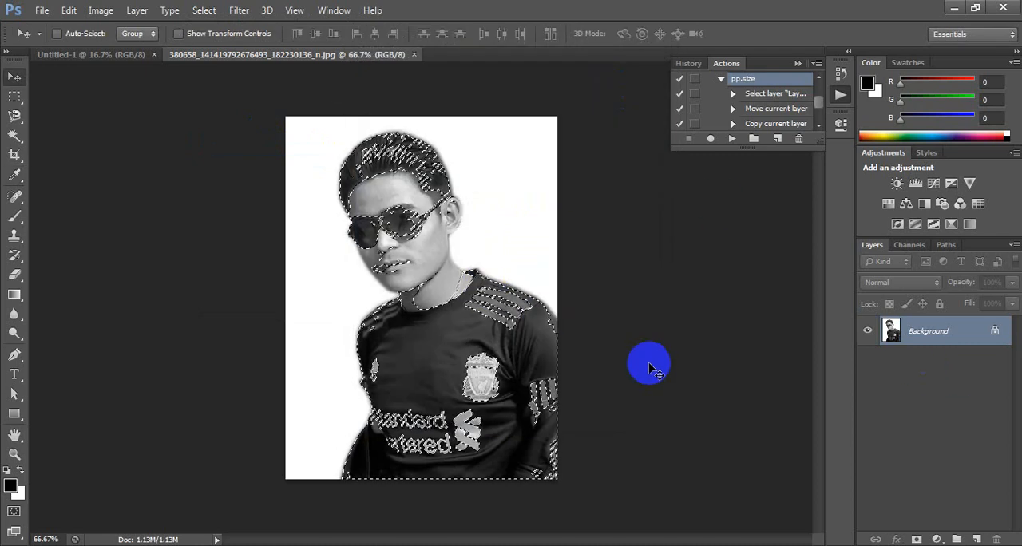
key("ctrl+j")
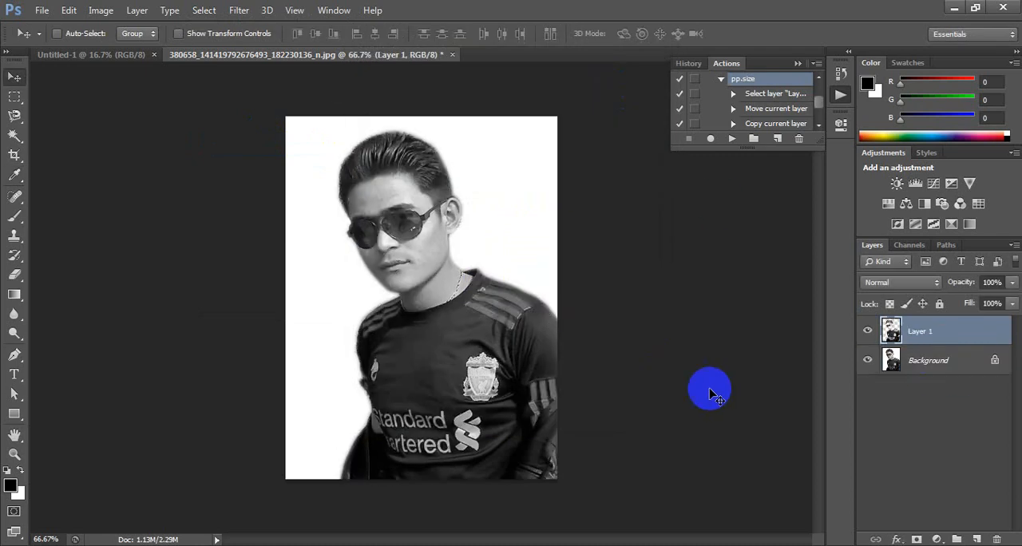
Step: Select the Background layer's Midtones with Color Range and copy the selection to a new layer
left_click(932, 364)
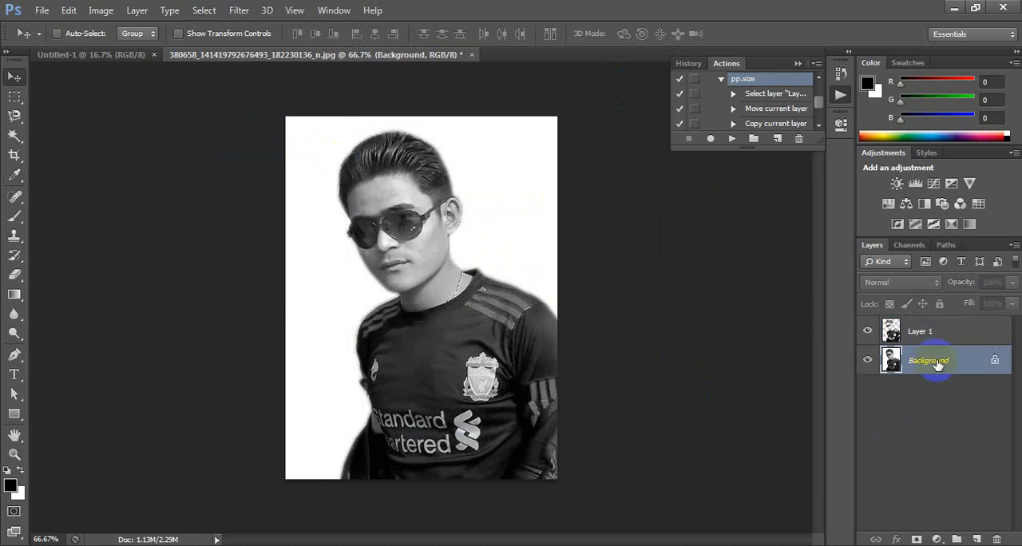
left_click(204, 12)
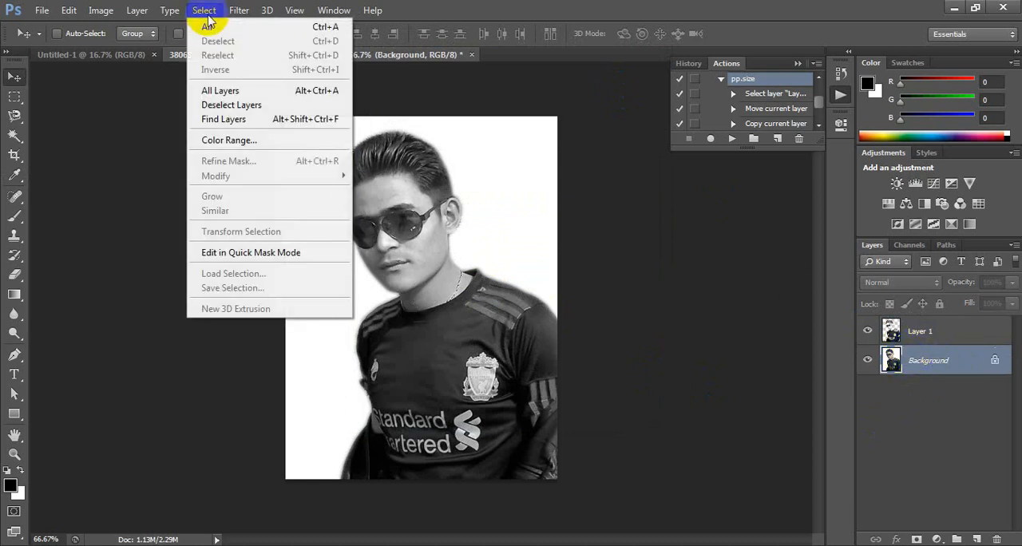
left_click(267, 137)
left_click(478, 80)
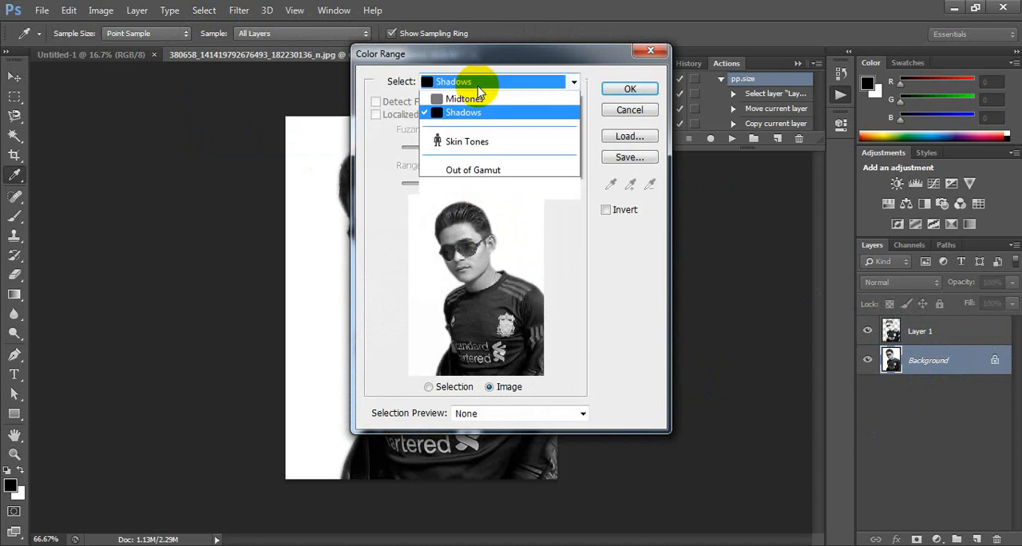
left_click(502, 242)
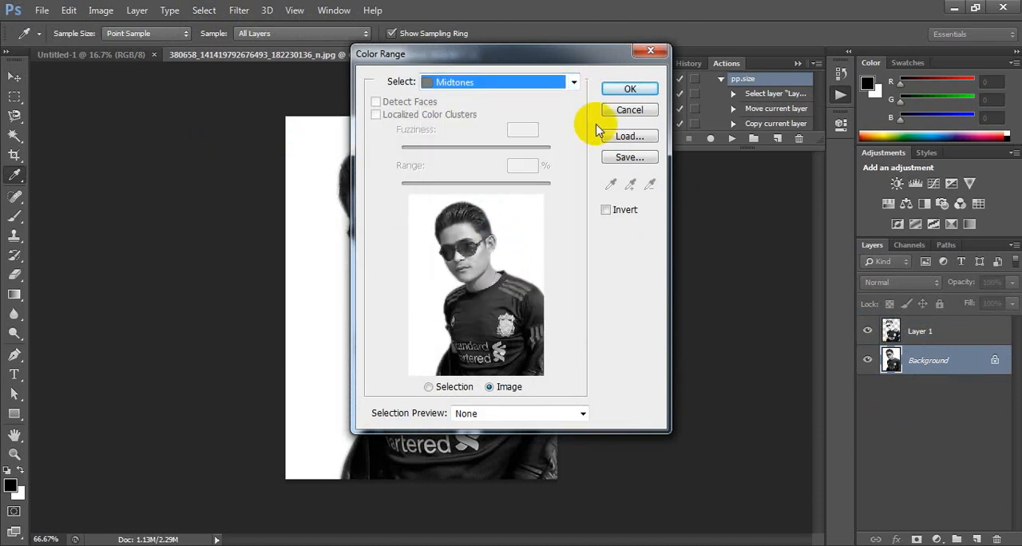
left_click(628, 90)
key("ctrl+j")
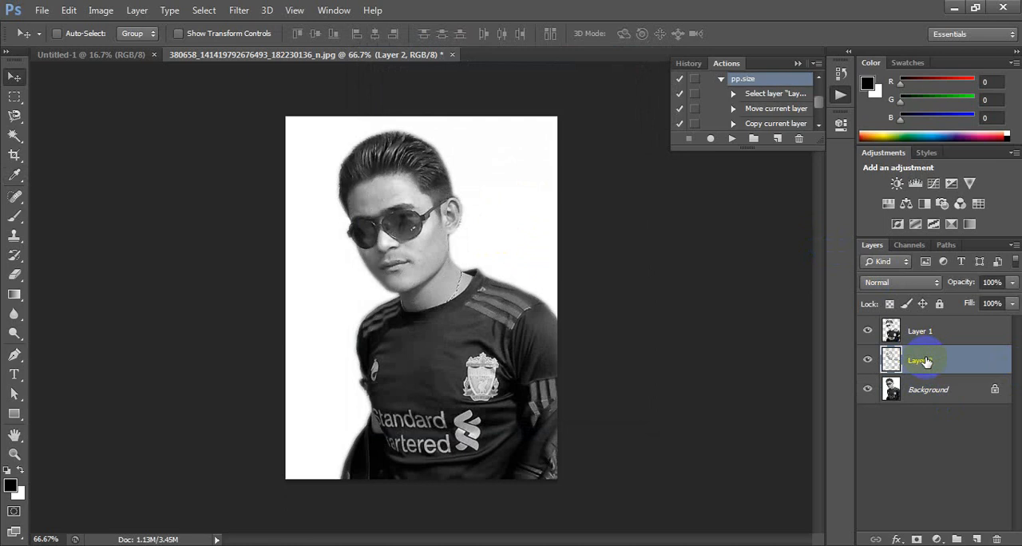
Step: Fill the midtones layer, Layer 2, with 50% Gray at 100% opacity in Normal mode, preserving transparency
left_click(70, 11)
left_click(103, 211)
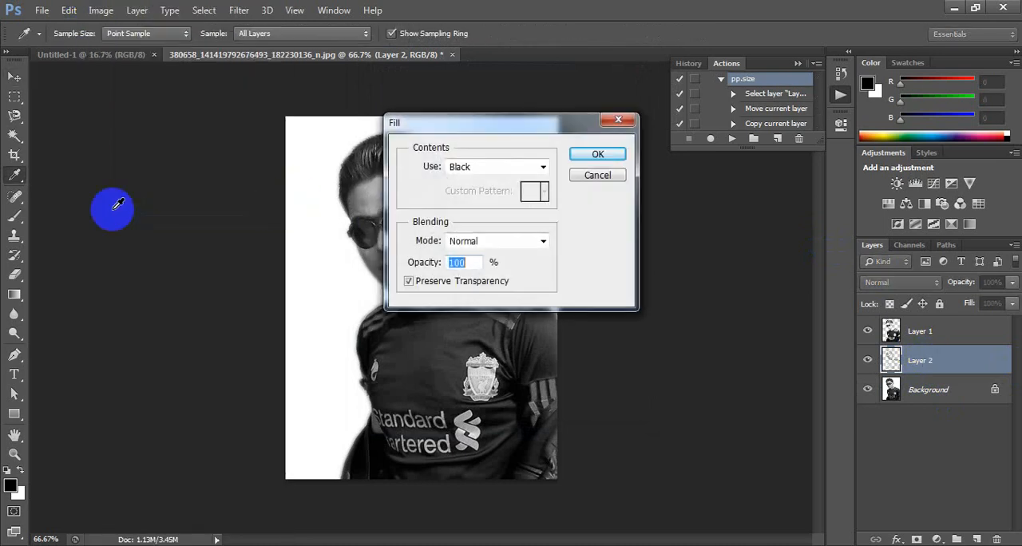
left_click(483, 166)
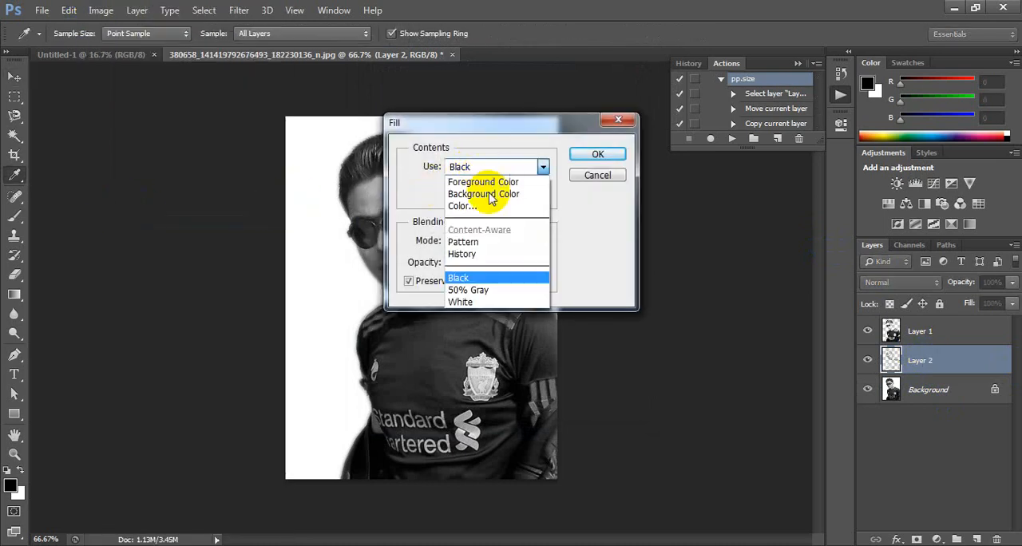
left_click(491, 290)
left_click(591, 155)
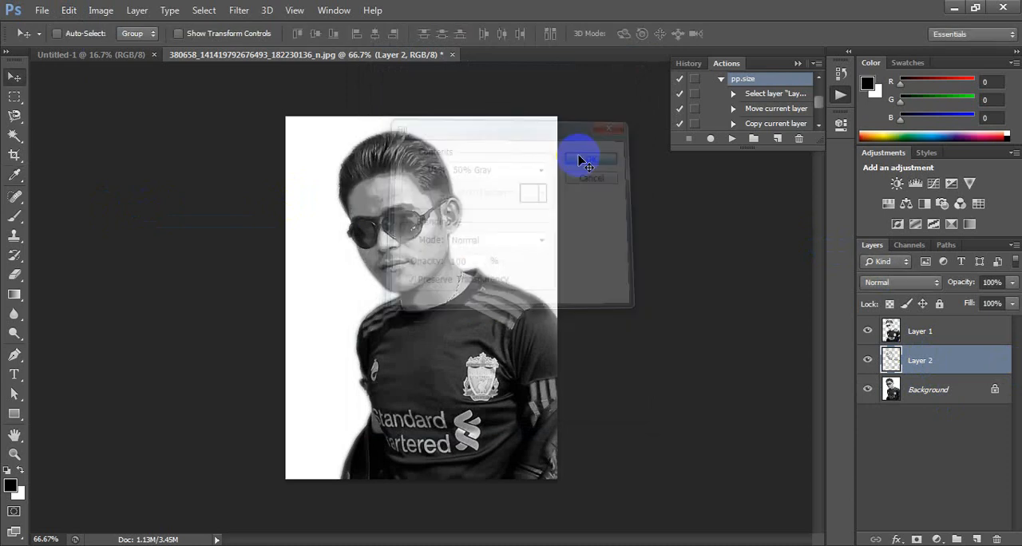
Step: Fill the shadows layer, Layer 1, with Black at 100% opacity in Normal mode, preserving transparency
left_click(907, 331)
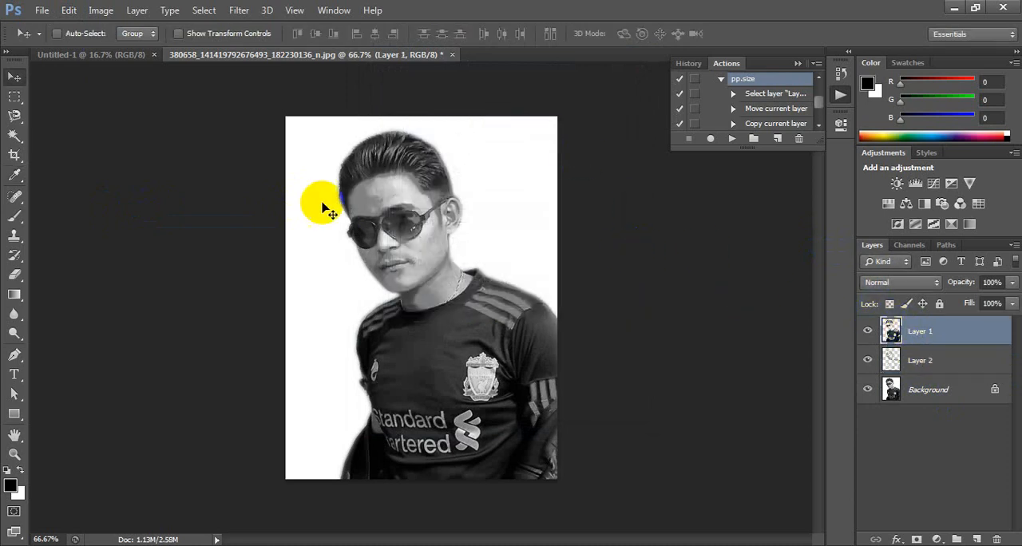
left_click(69, 11)
left_click(268, 213)
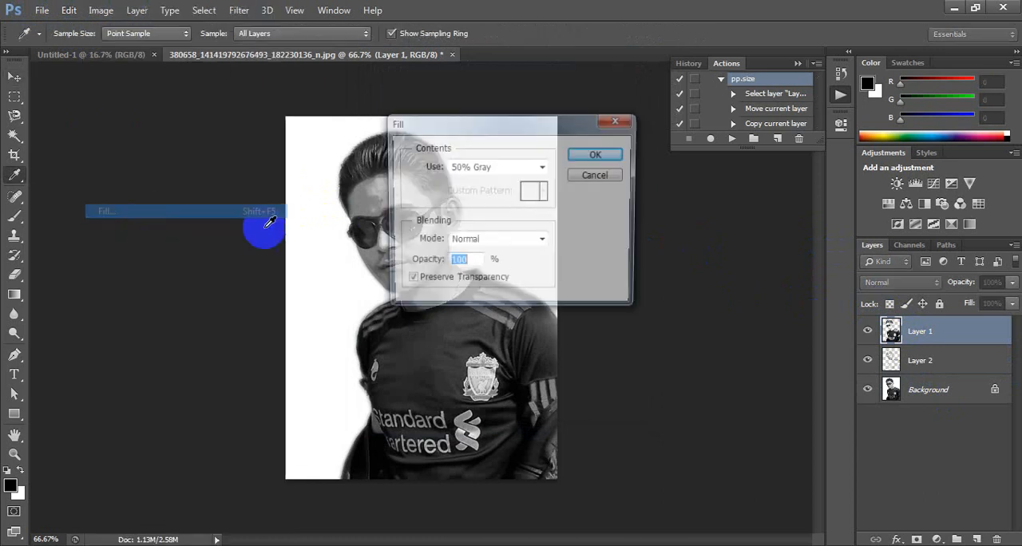
left_click(519, 169)
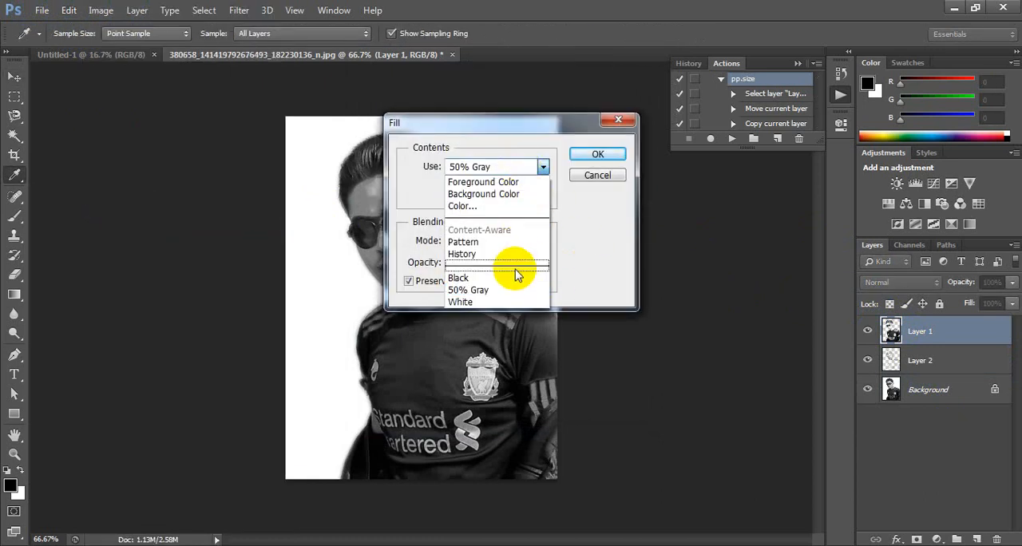
left_click(519, 277)
left_click(591, 157)
key("v")
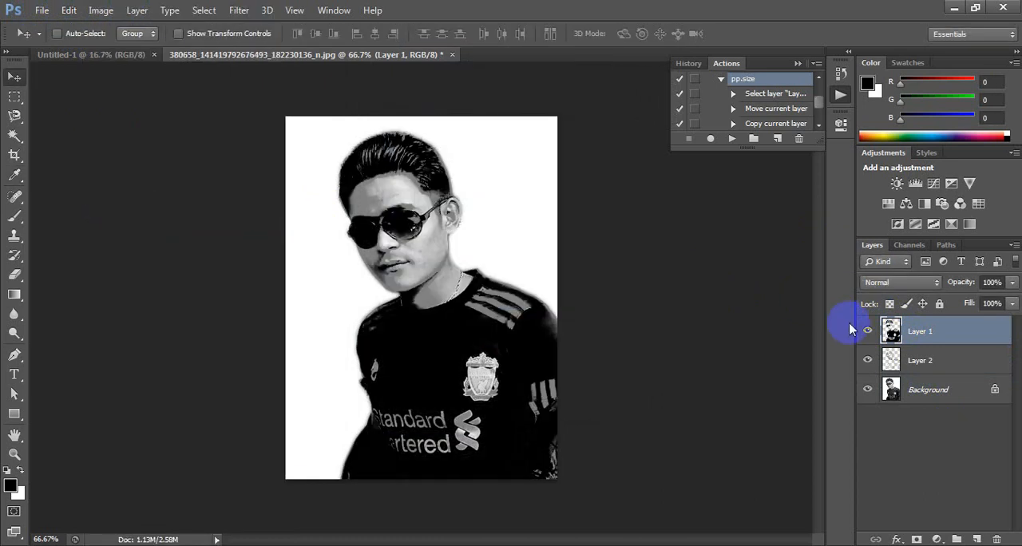
Step: Merge Layer 1 down into Layer 2
left_click(909, 358)
left_click(910, 335)
left_click(922, 358)
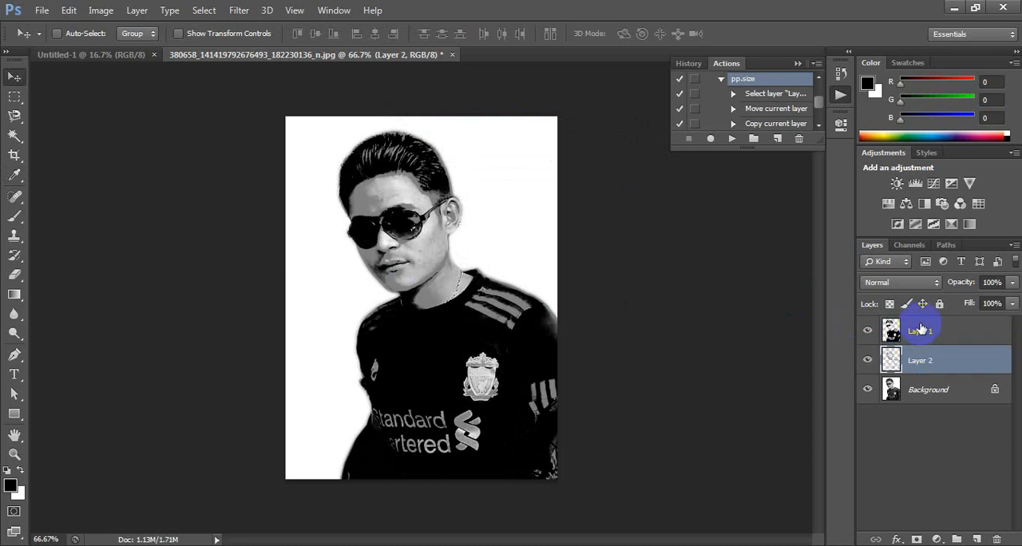
left_click(921, 330)
left_click(926, 357)
left_click(932, 335)
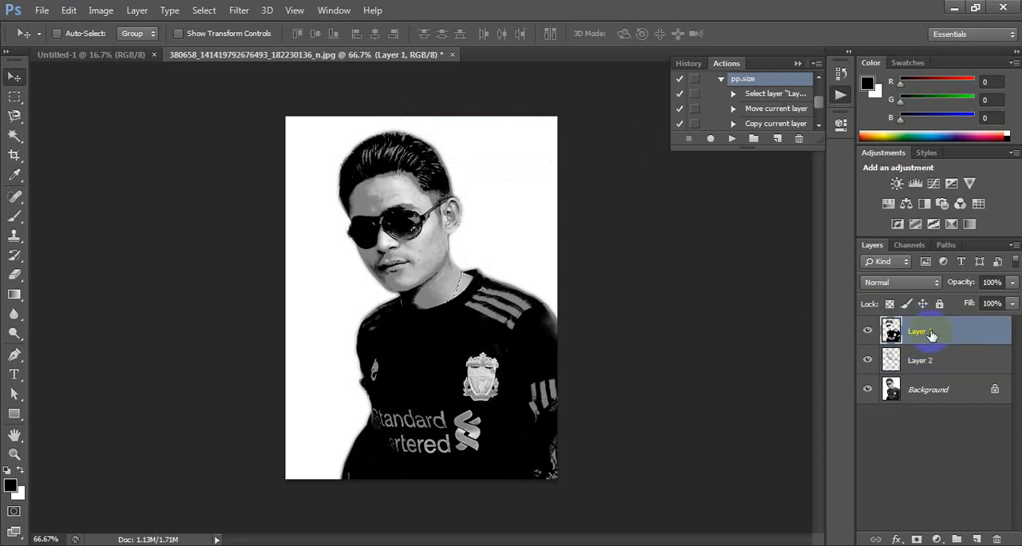
key("ctrl+e")
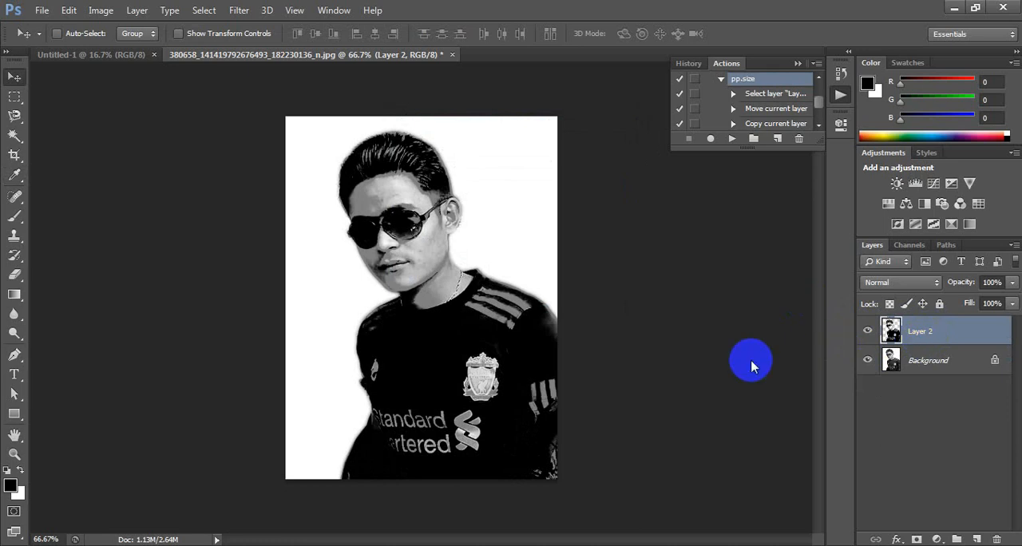
Step: Create a new blank white document with the offered settings
key("ctrl+n")
left_click(595, 142)
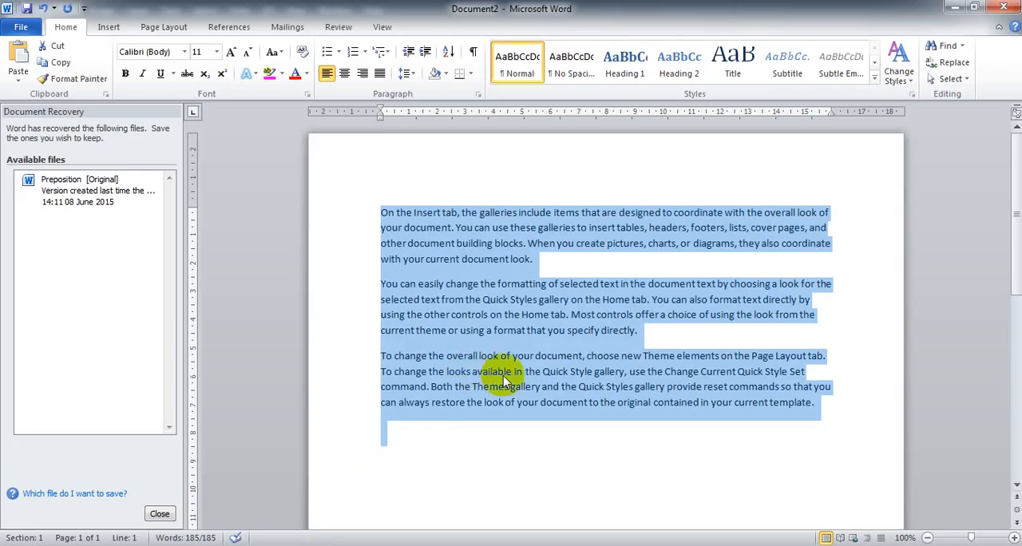
Step: In Microsoft Word, replace the document's text with sample paragraphs generated by =rand() and select all of them for copying
left_click(506, 371)
key("ctrl+a")
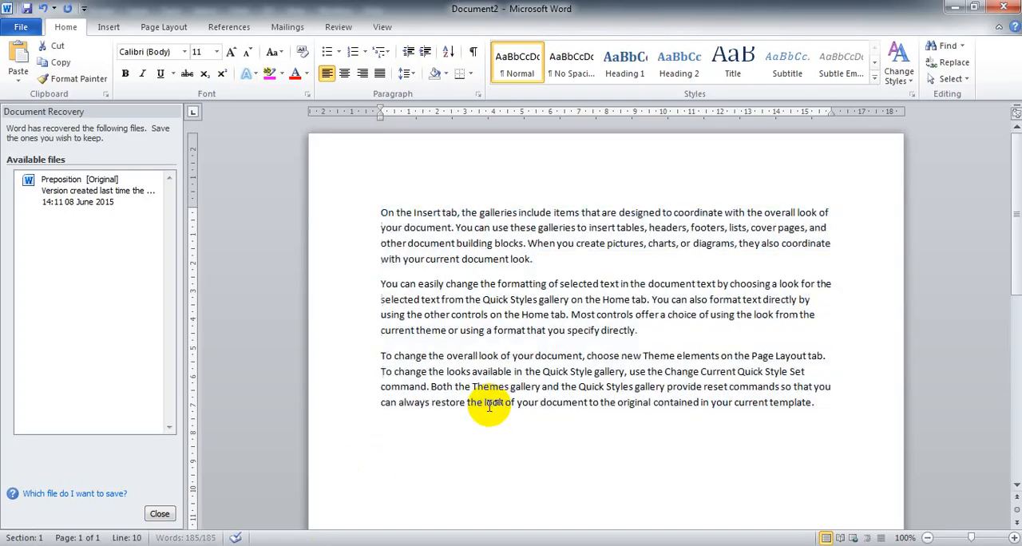
key("Delete")
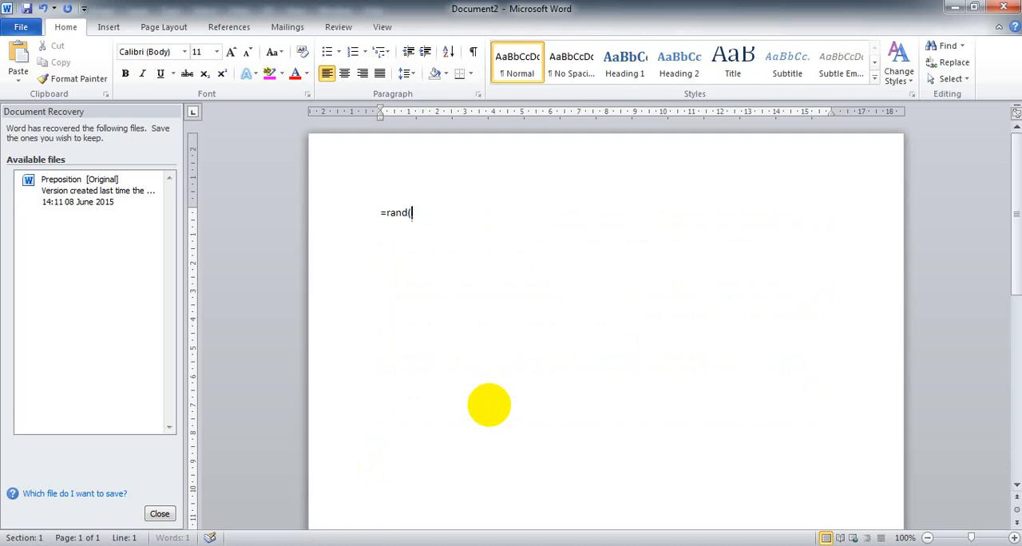
type("=rand()")
key("Return")
key("ctrl+a")
key("ctrl+c")
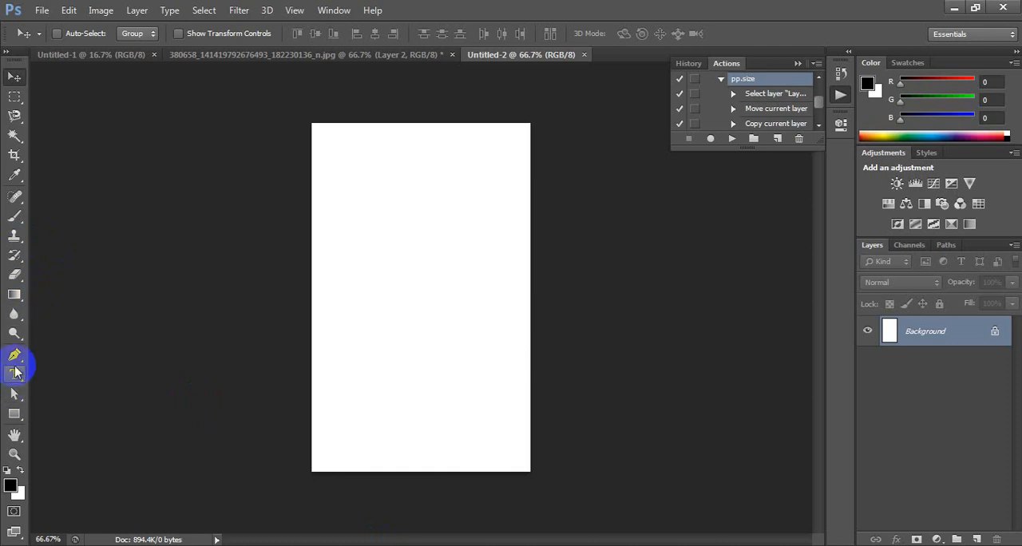
Step: Back in Photoshop, draw a text box from the blank page's upper-left corner past its lower-right corner and paste the copied paragraphs
left_click(15, 374)
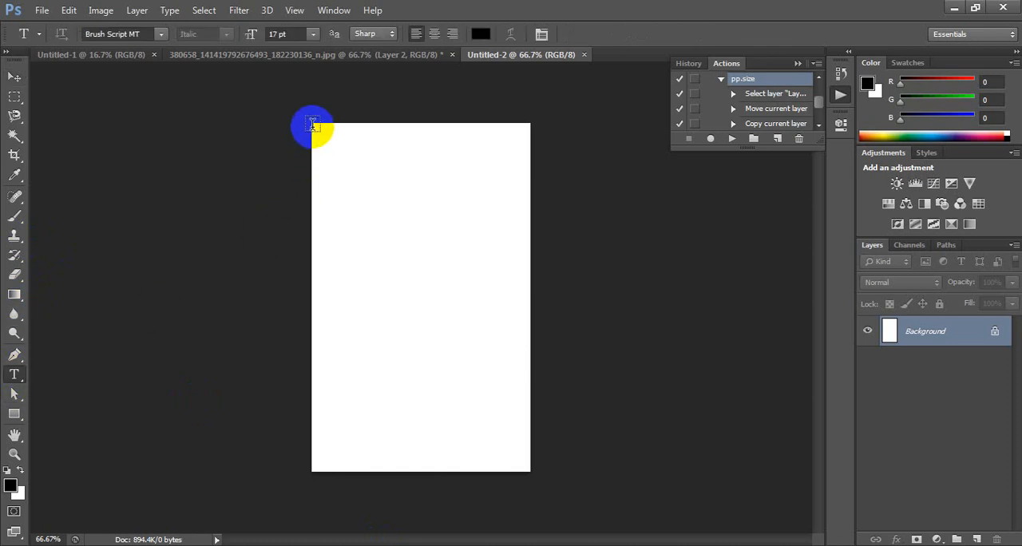
left_click_drag(312, 124, 606, 505)
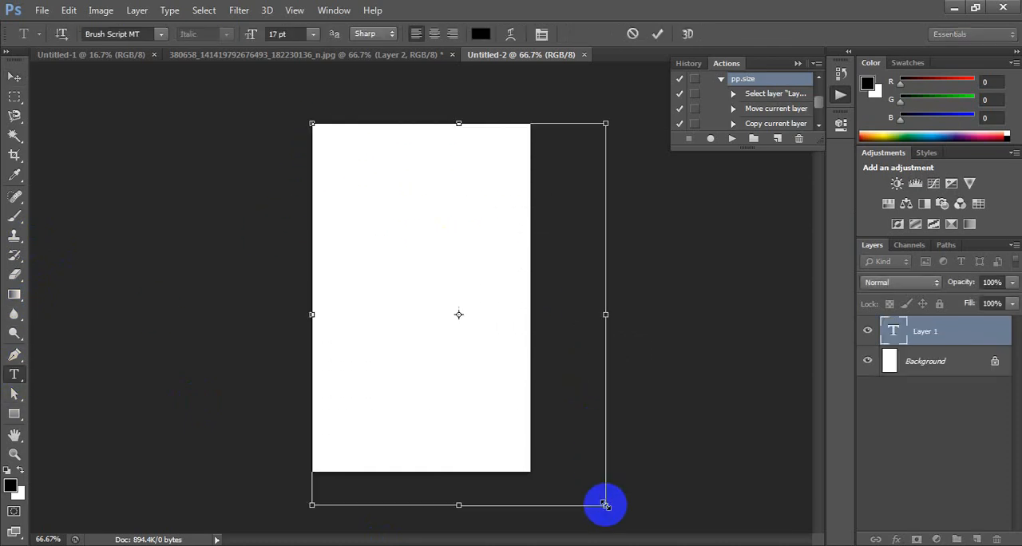
key("ctrl+v")
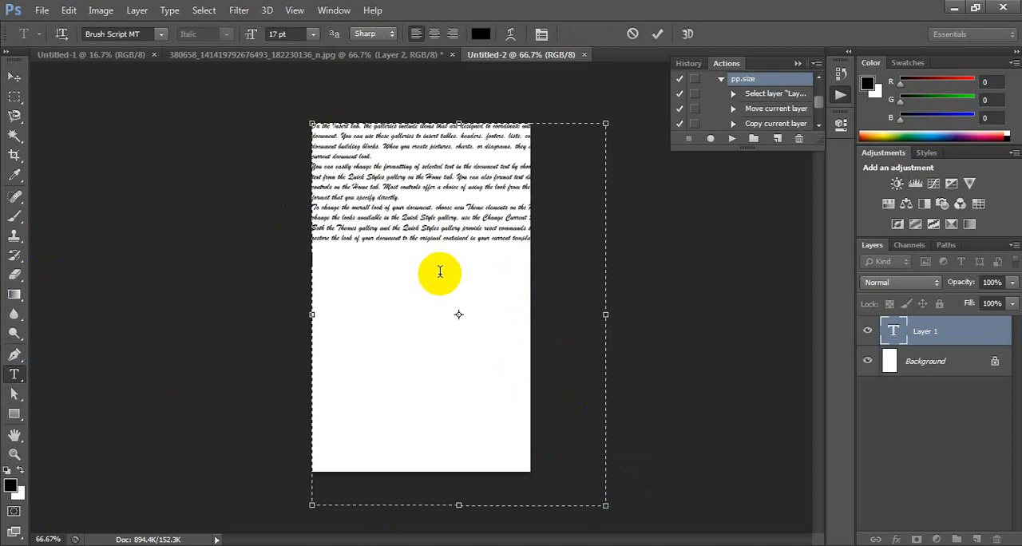
left_click(16, 77)
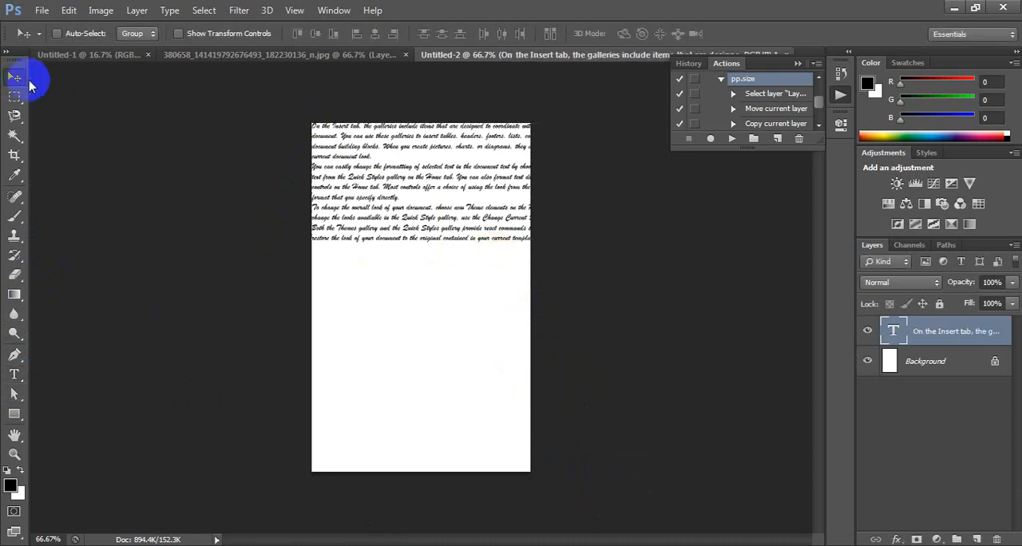
left_click_drag(381, 197, 372, 190)
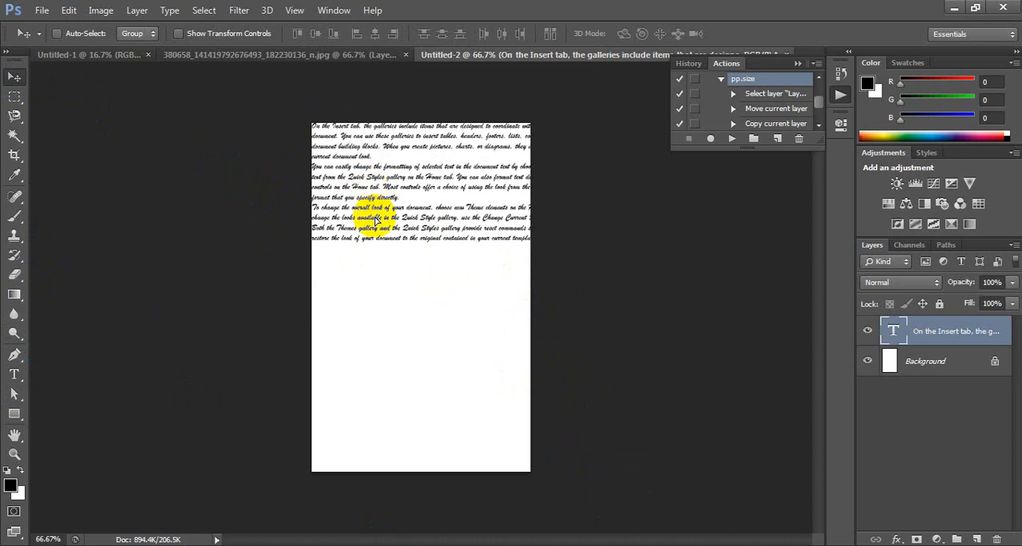
left_click_drag(373, 223, 400, 192)
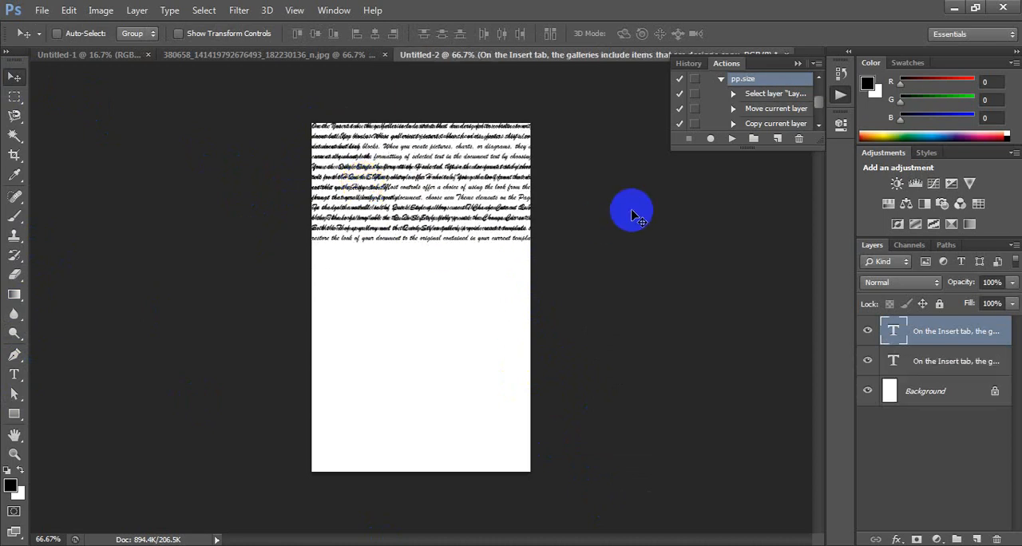
key("ctrl+z")
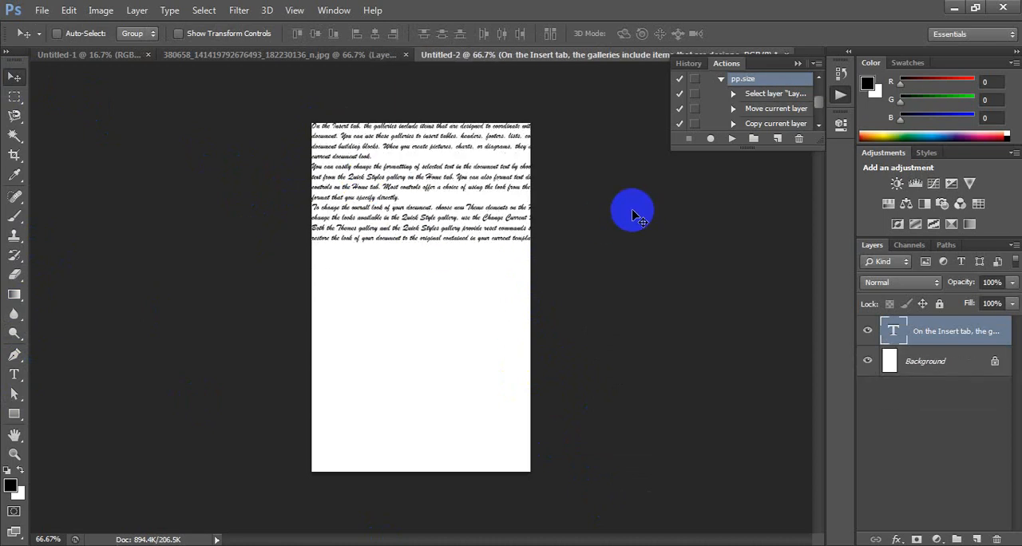
Step: Hide the white Background layer and make the text layer active again
left_click(916, 363)
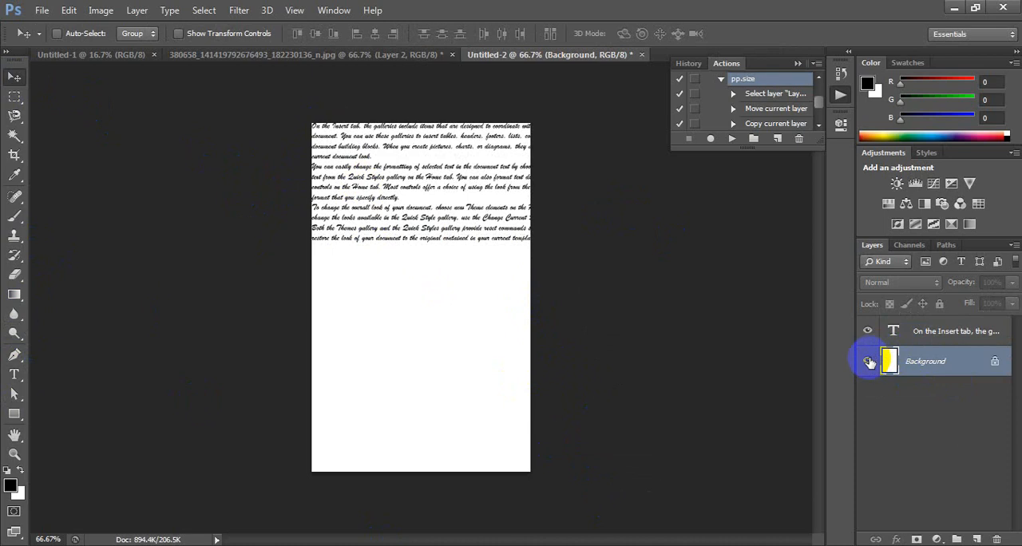
left_click(868, 363)
left_click(910, 331)
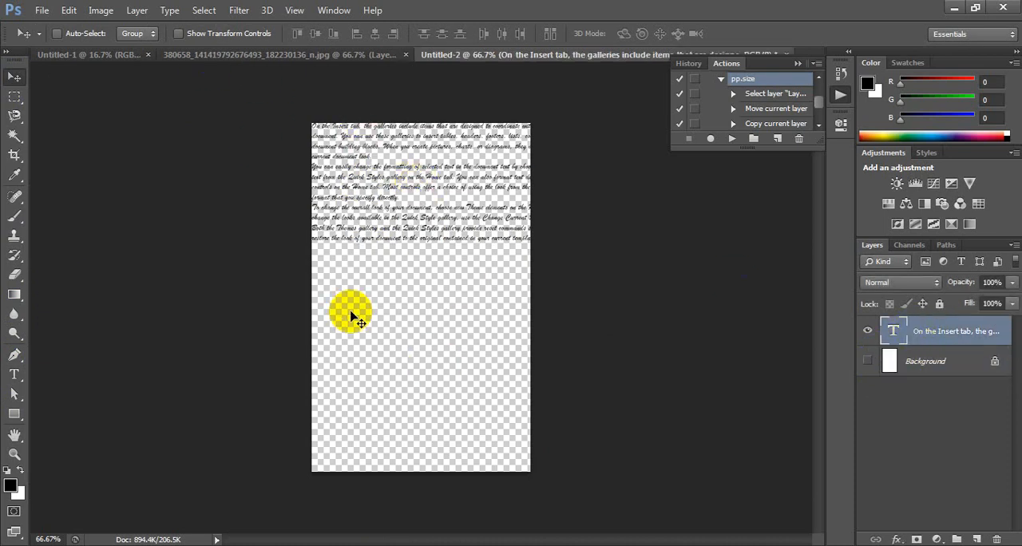
Step: Crop the canvas to the text block, removing the empty area below and widening it to include the full text lines
left_click(15, 155)
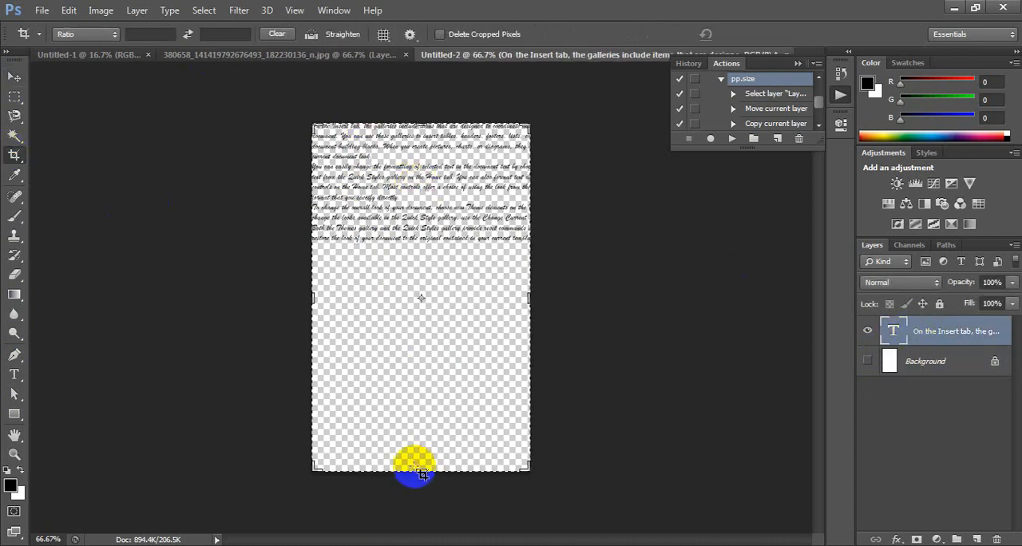
left_click_drag(417, 465, 559, 360)
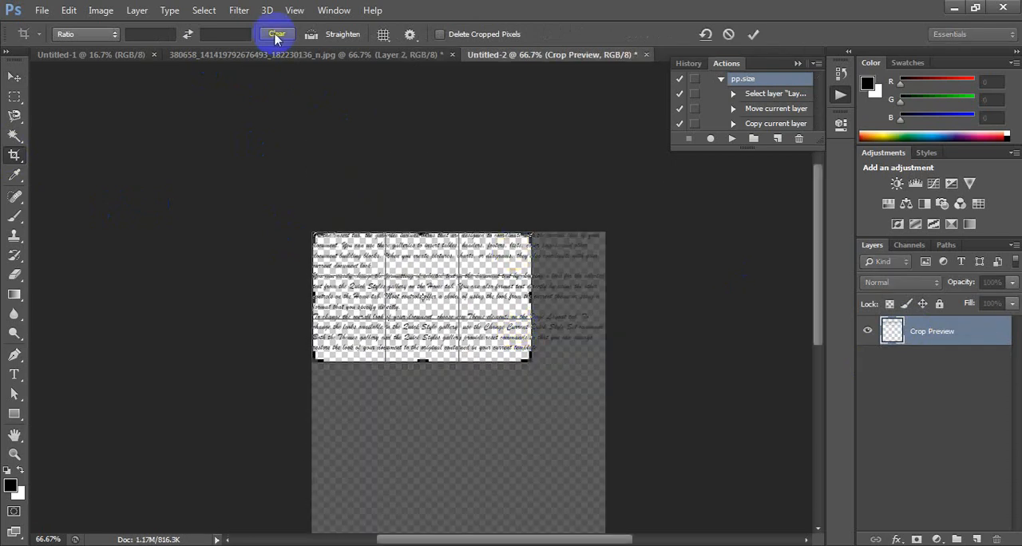
left_click_drag(528, 294, 569, 294)
left_click_drag(422, 357, 427, 361)
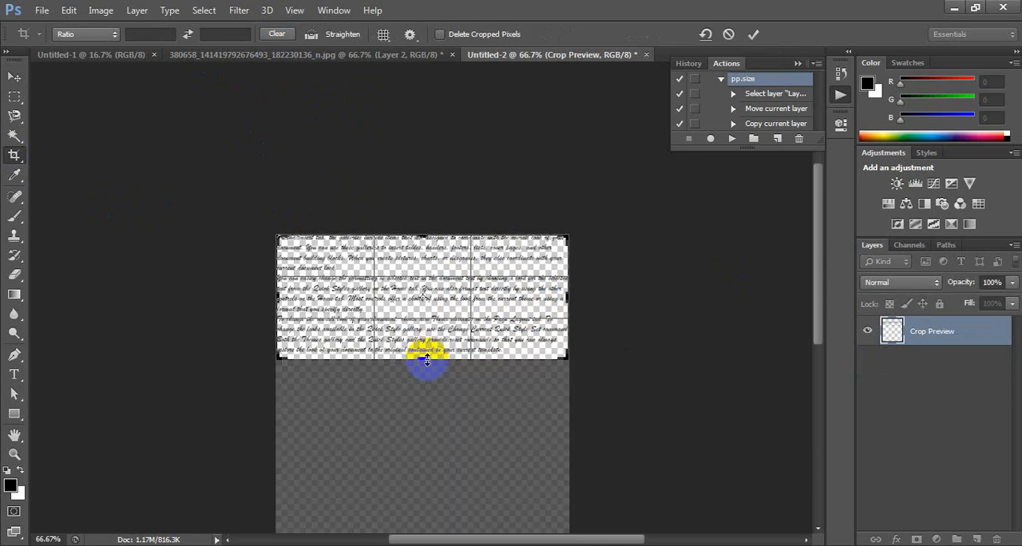
key("Return")
left_click(15, 76)
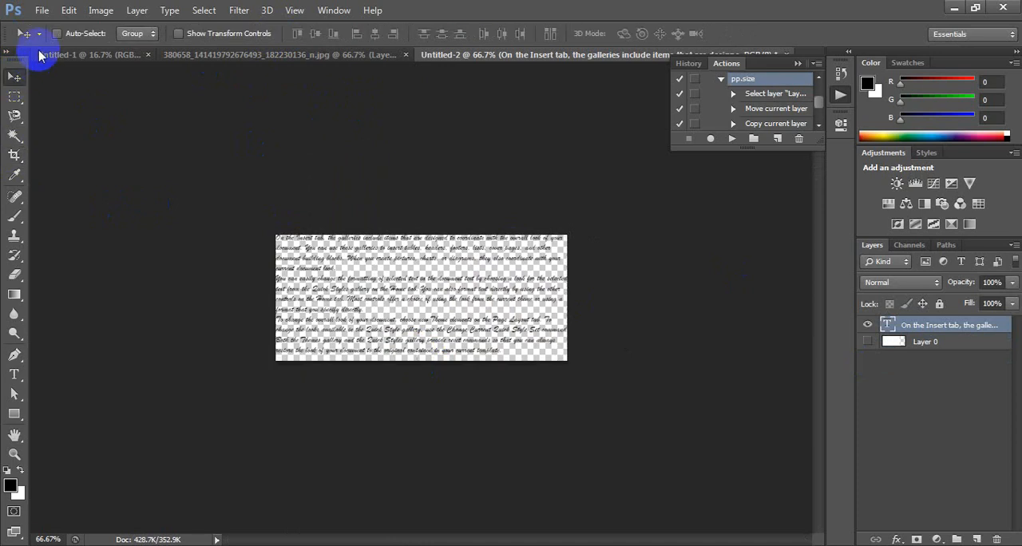
Step: Define a brush preset named text from the cropped text
left_click(69, 11)
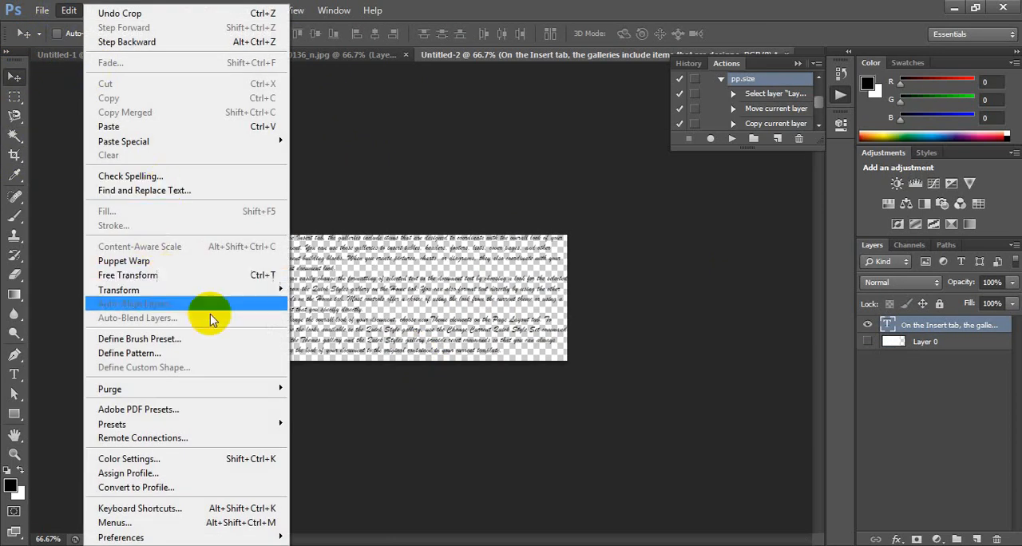
left_click(162, 341)
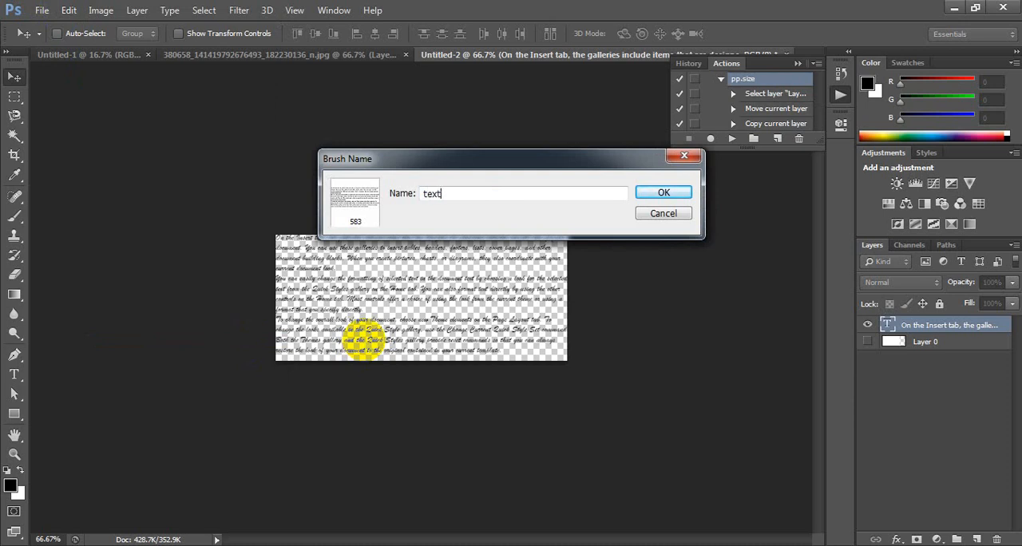
left_click(662, 194)
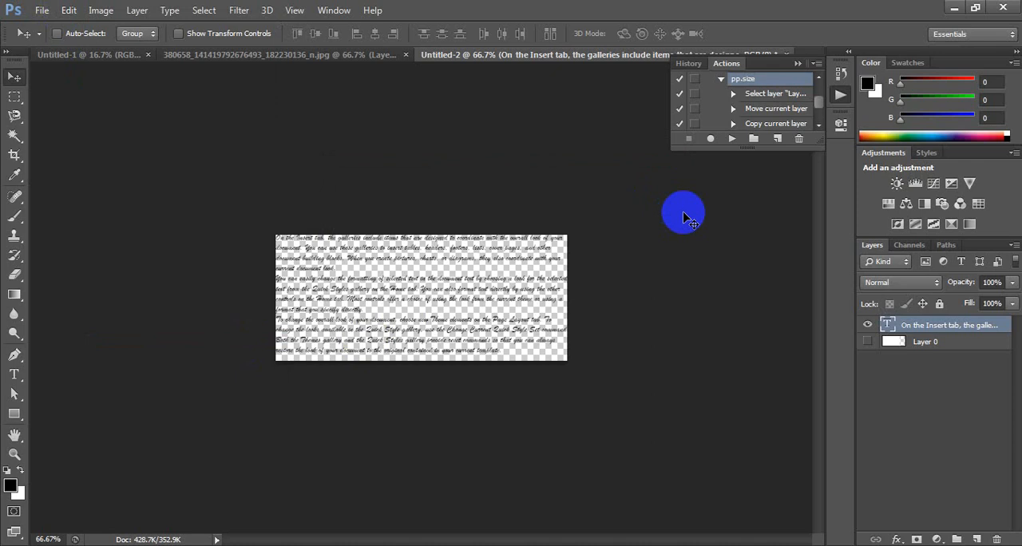
Step: Hide the text layer, show and select Layer 0, and choose the new 583 px text brush for the Brush tool
left_click(873, 325)
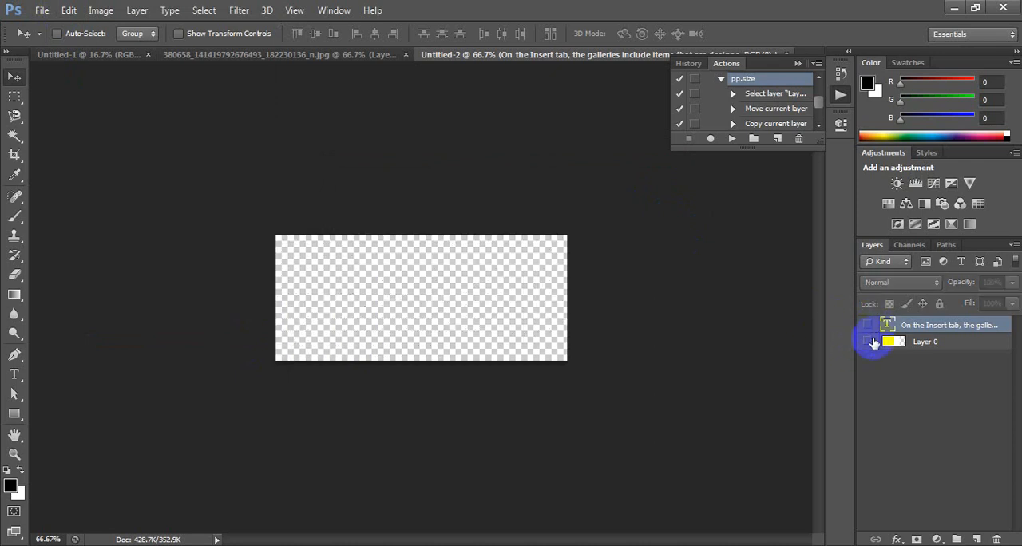
left_click(871, 342)
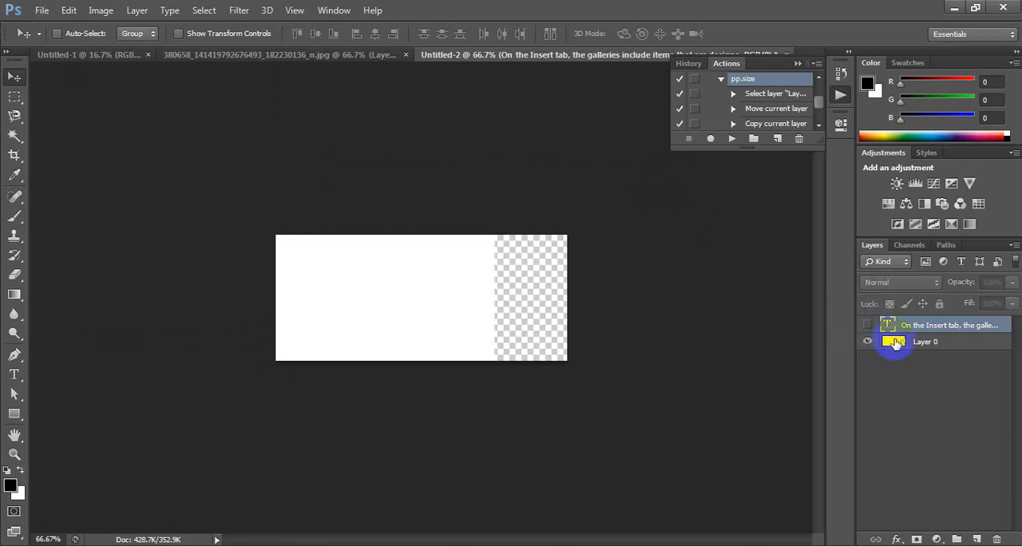
left_click(895, 344)
right_click(15, 221)
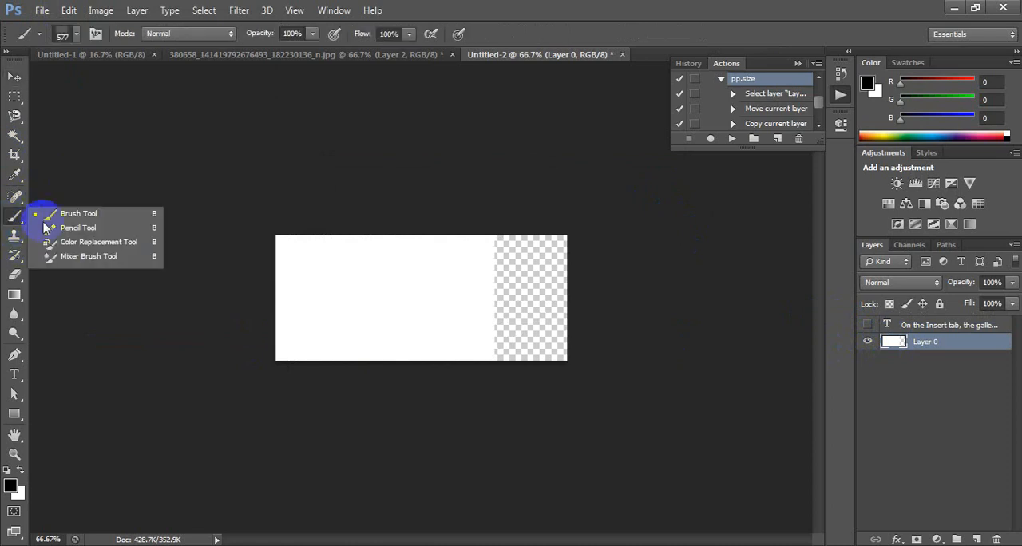
right_click(417, 281)
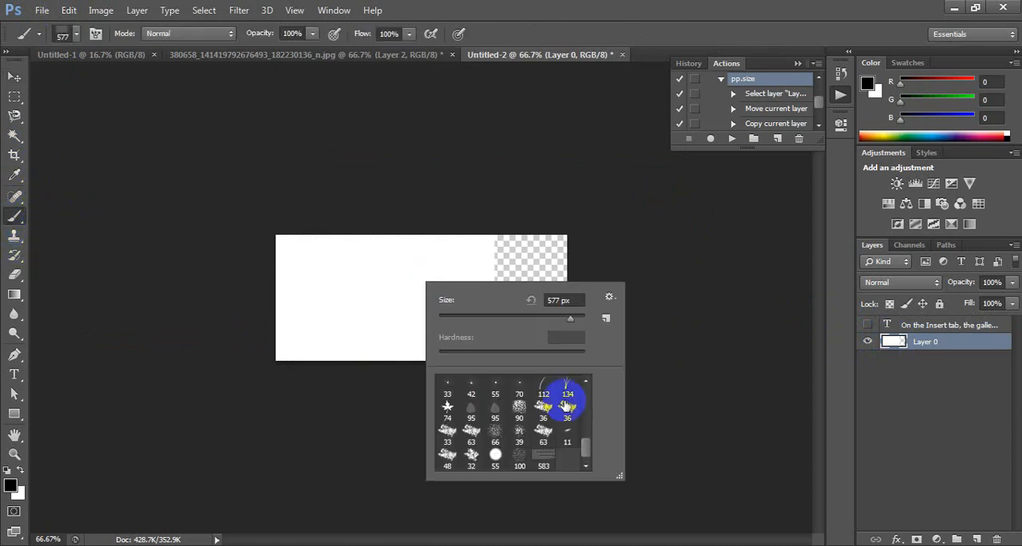
left_click(544, 457)
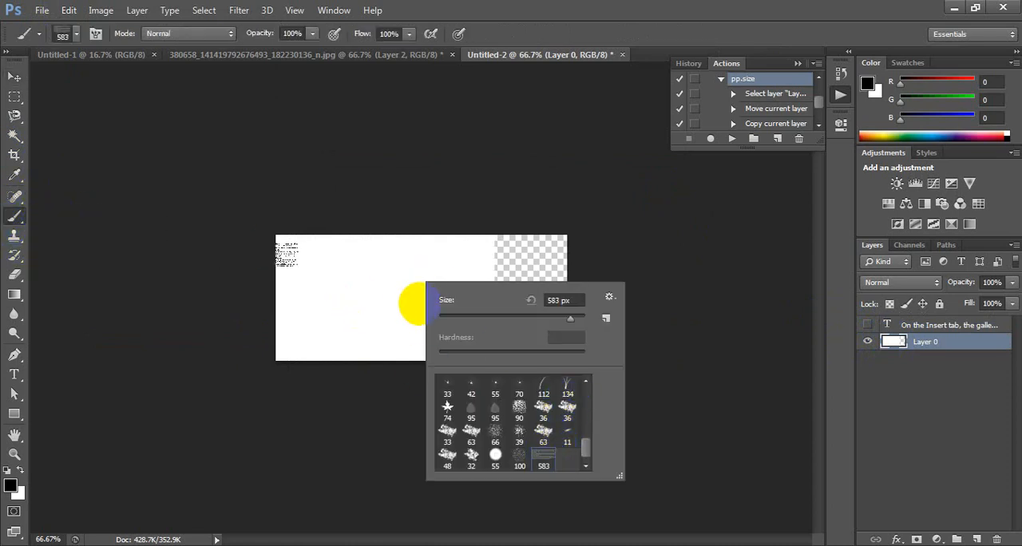
Step: Stamp the text brush on Layer 0 as a test and close the Untitled-2 document
left_click(420, 298)
left_click(421, 298)
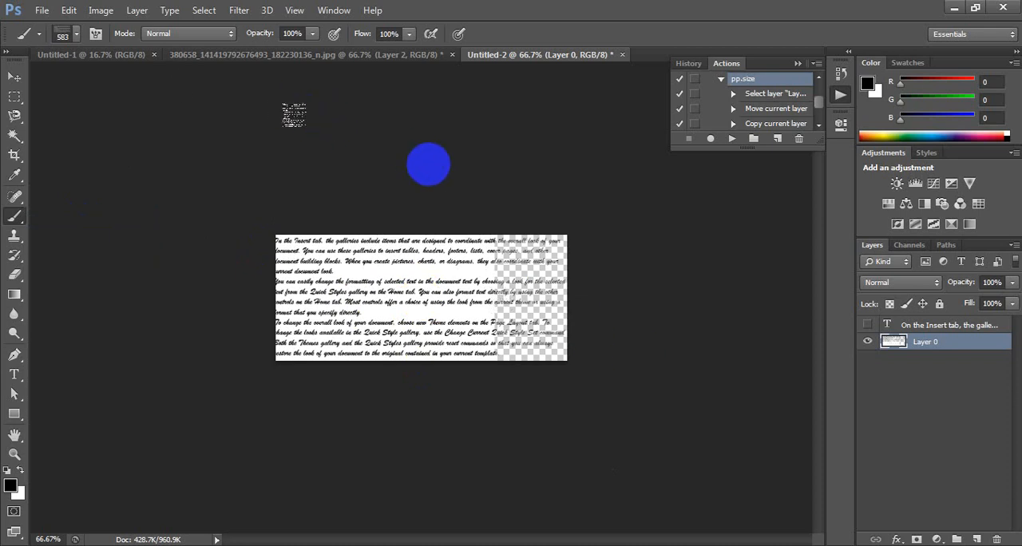
left_click(623, 55)
left_click(511, 218)
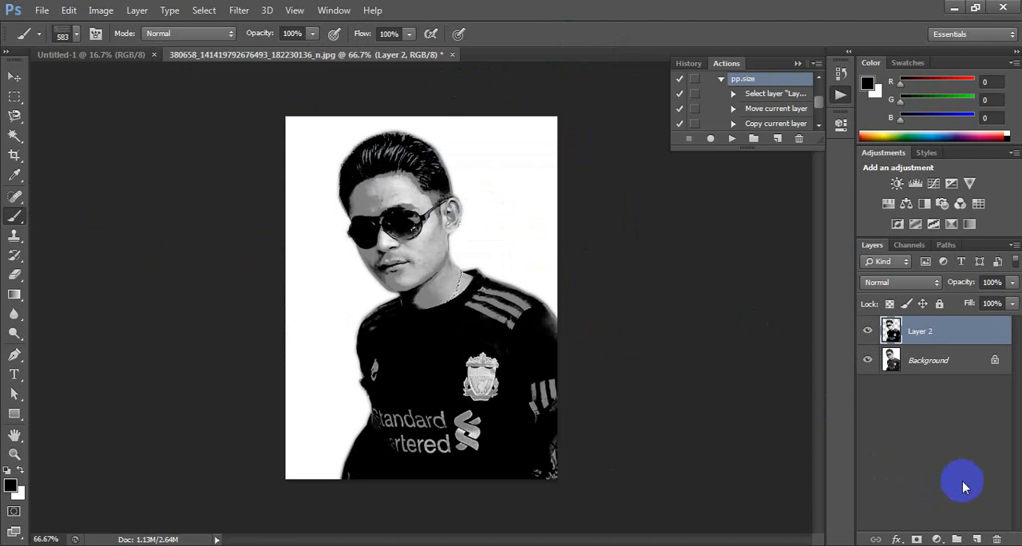
Step: Add a new layer above Layer 2, stamp the text brush three times down the portrait to cover it, and rename the layer text
left_click(979, 539)
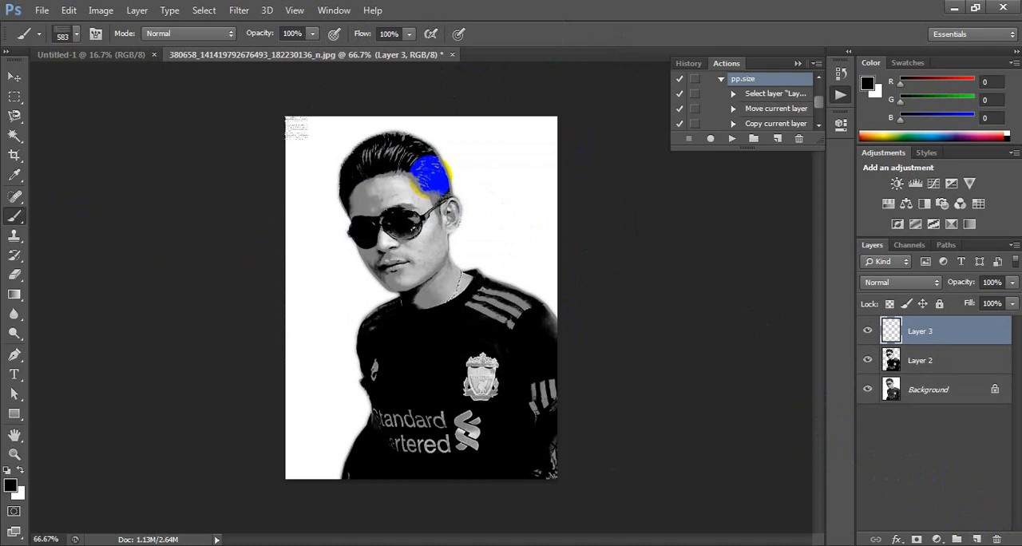
left_click(431, 175)
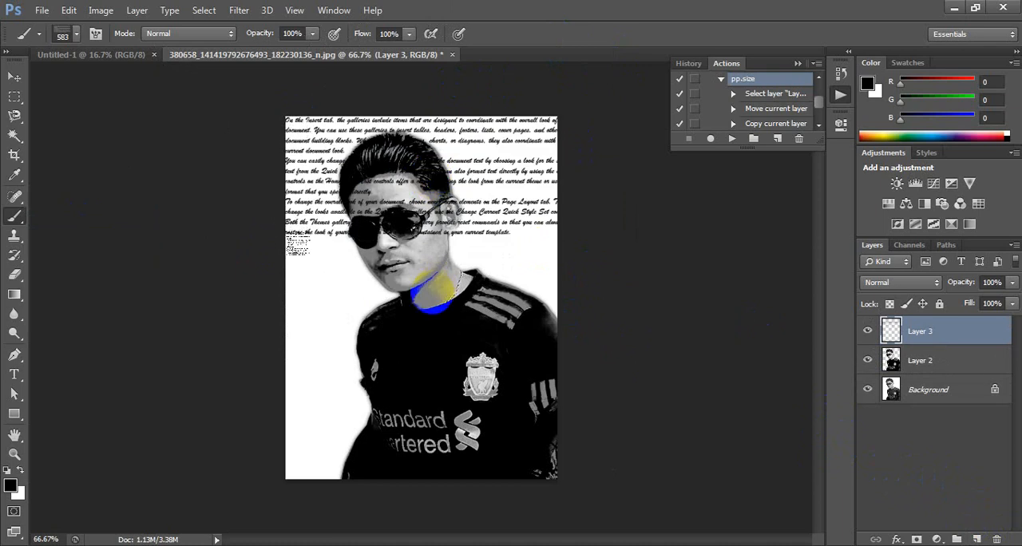
left_click(432, 294)
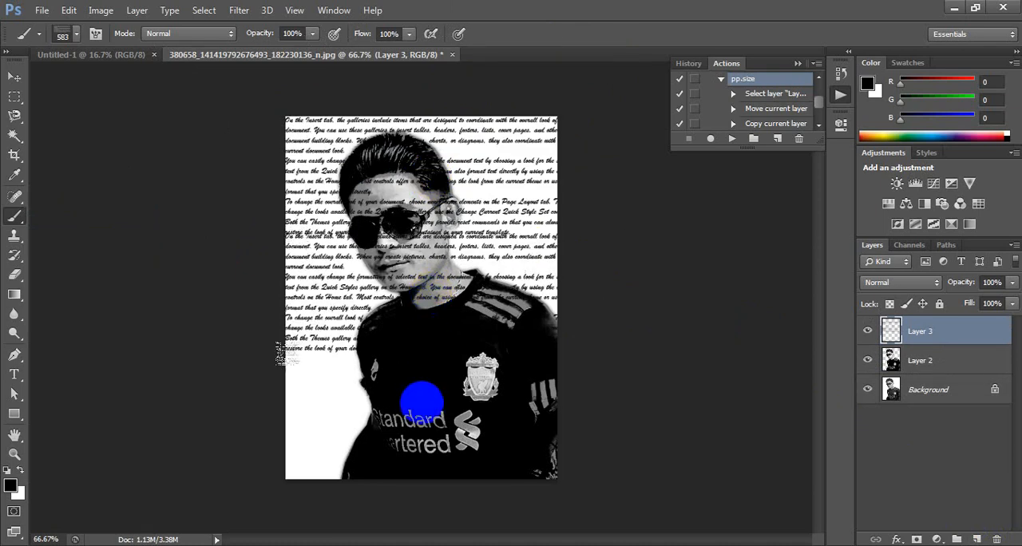
left_click(431, 412)
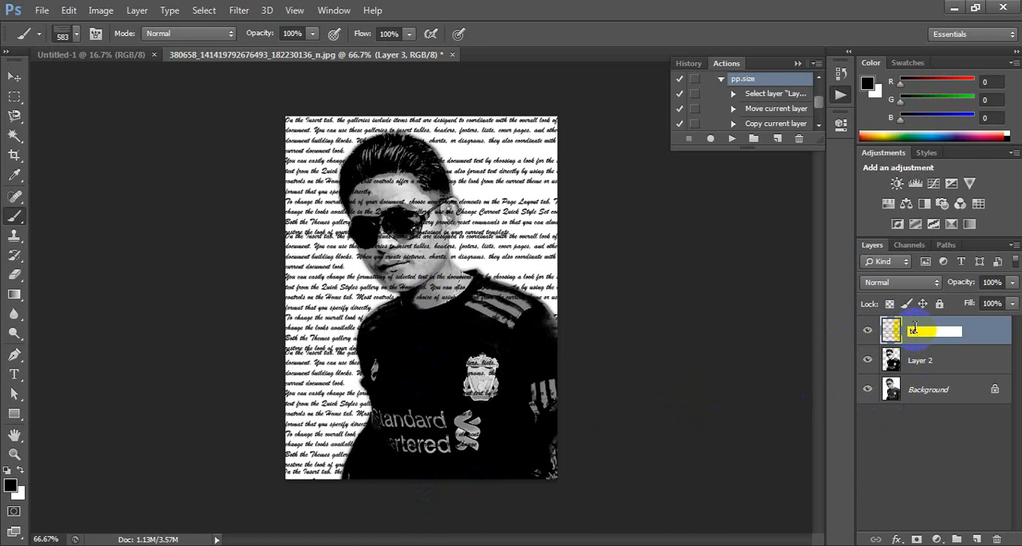
left_click(954, 368)
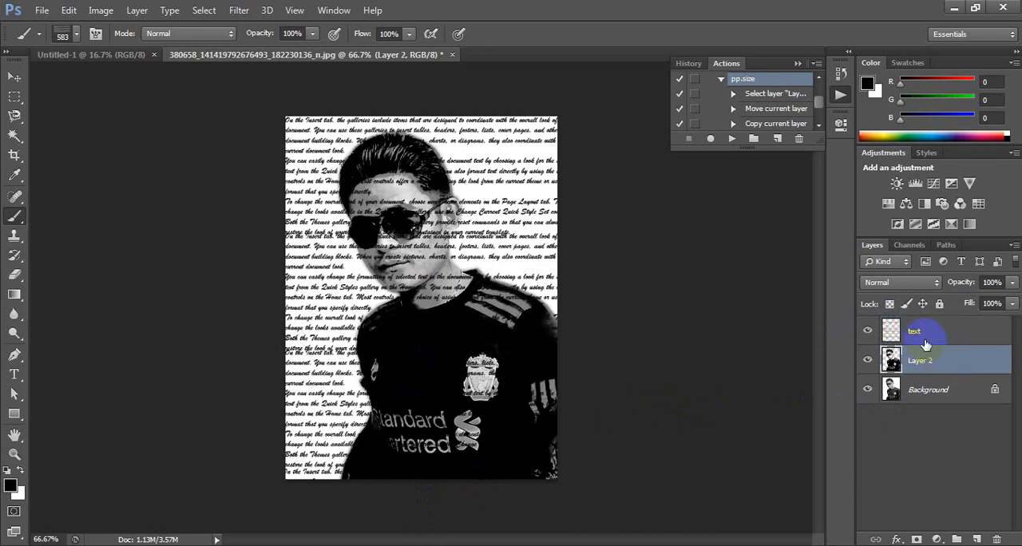
Step: Hide the text layer, select and copy the whole image on Layer 2, and hide Layer 2 as well
left_click(919, 329)
left_click(866, 330)
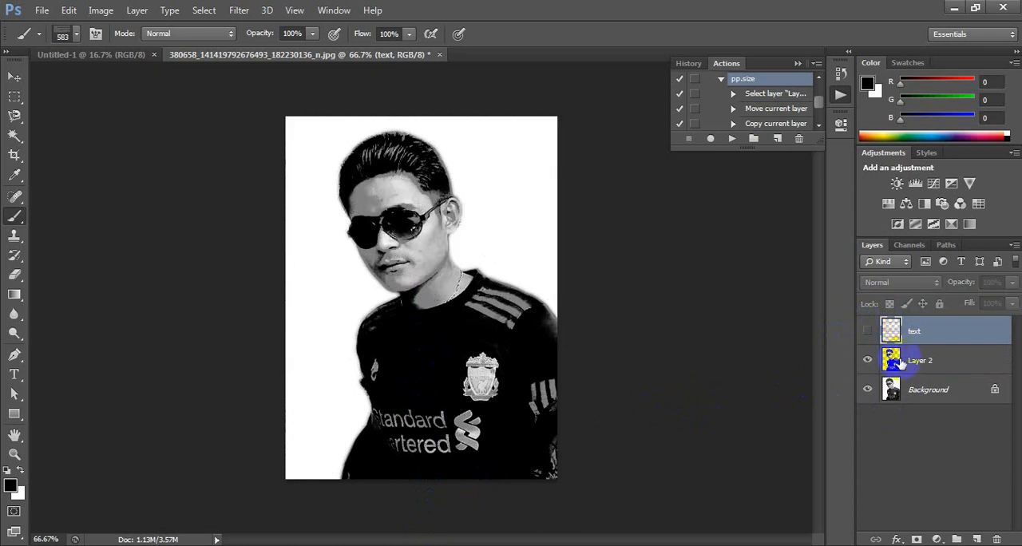
left_click(902, 361)
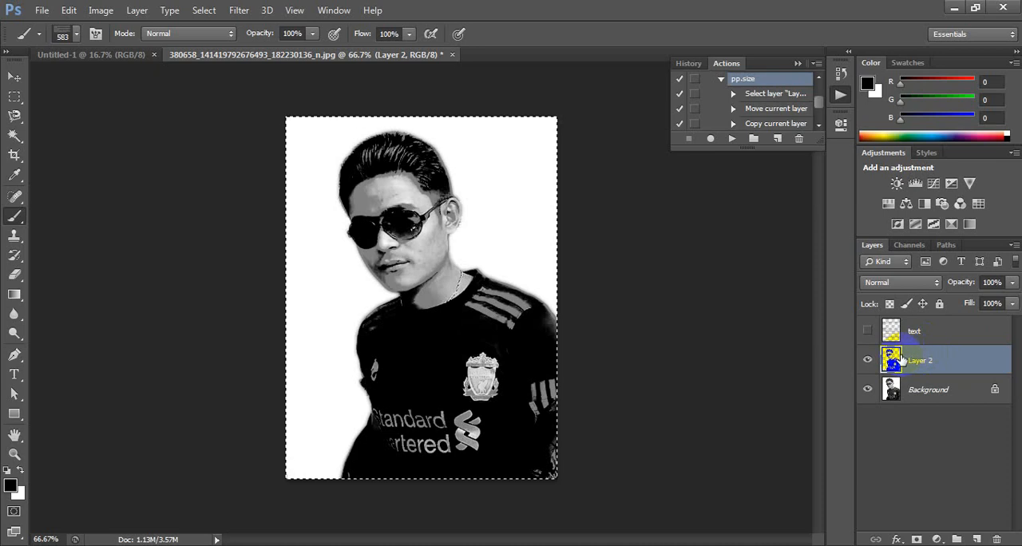
left_click(867, 360)
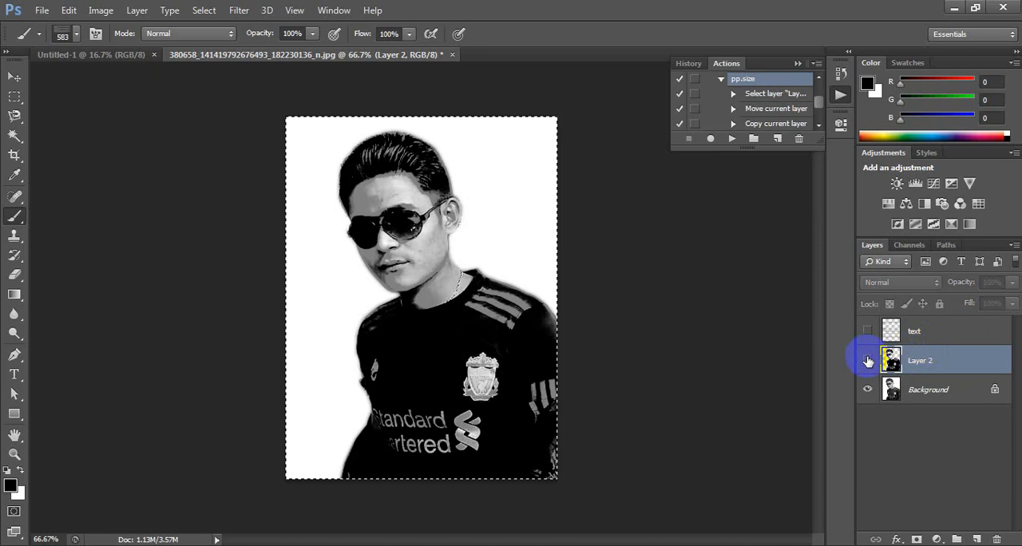
Step: Add a layer mask to the text layer and display the mask itself on the canvas
left_click(917, 335)
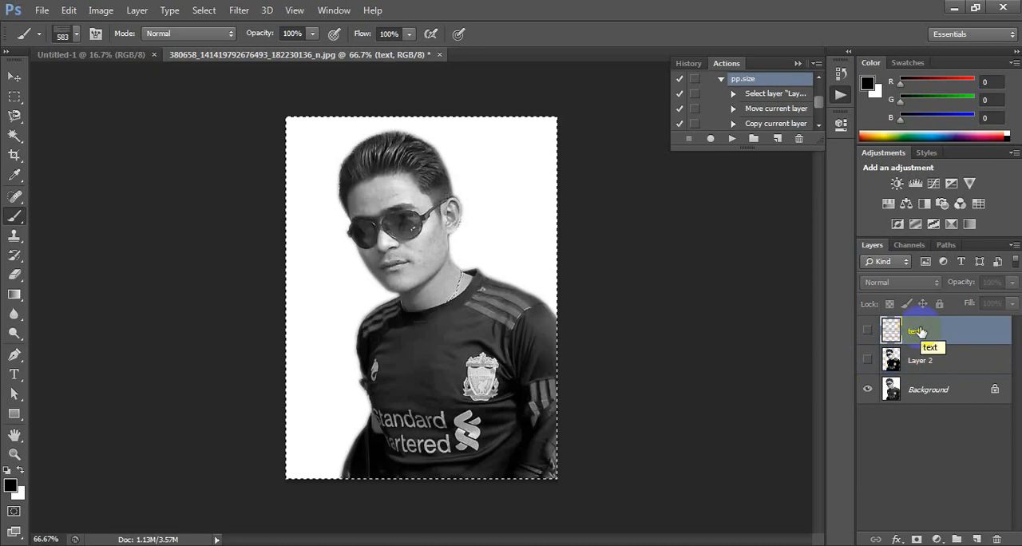
left_click(919, 540)
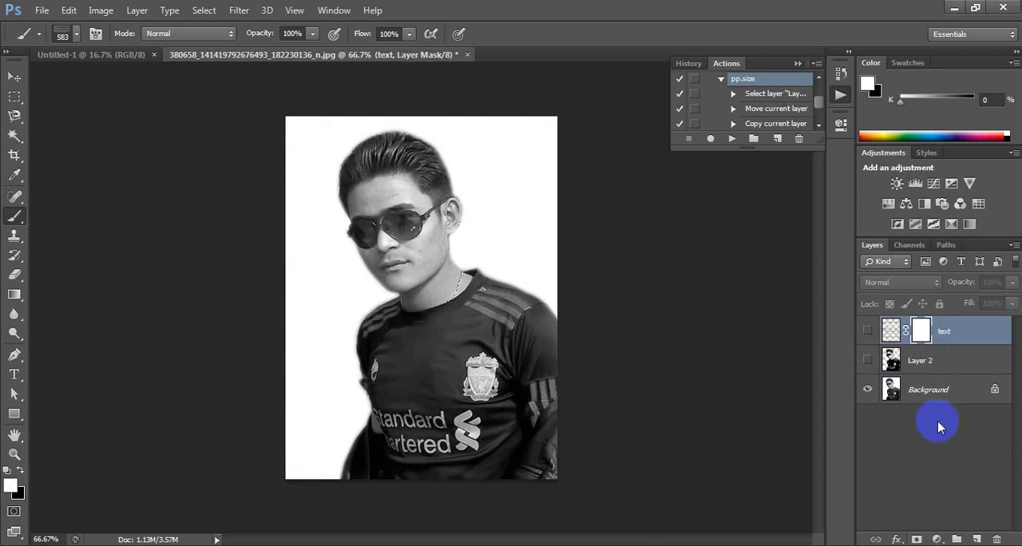
left_click(921, 337)
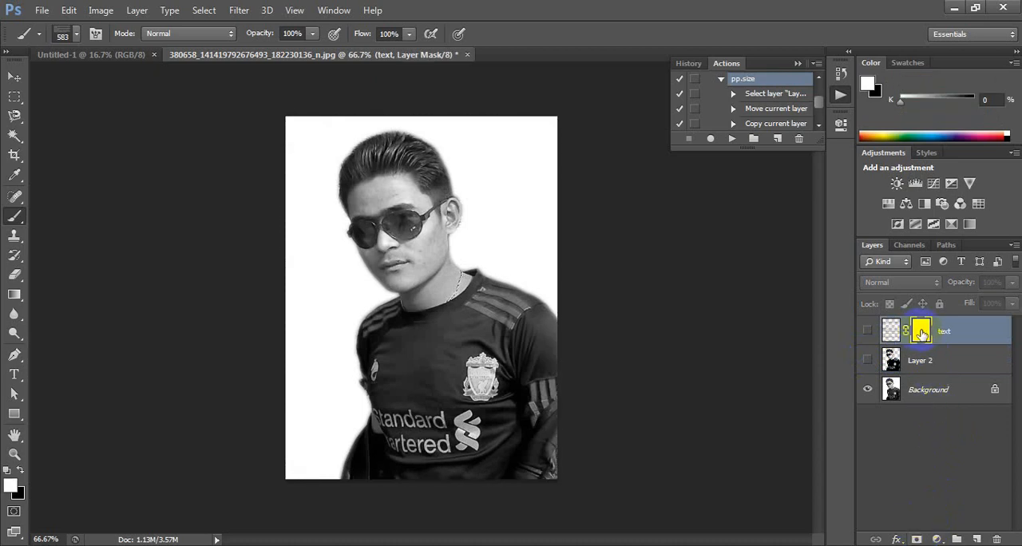
left_click(921, 334, "alt")
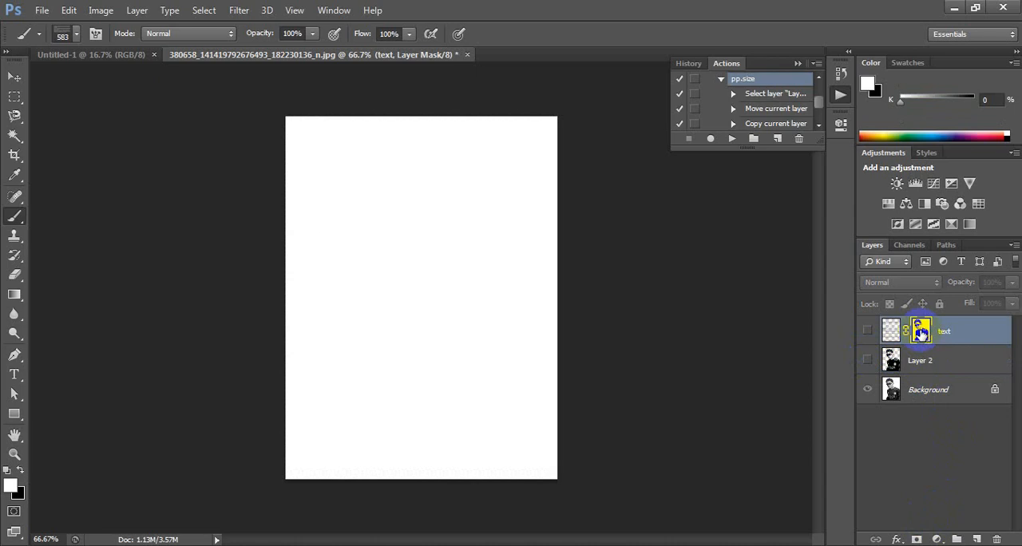
Step: Paste the copied portrait into the text layer's mask, clear the selection, and invert the mask's tones
key("ctrl+v")
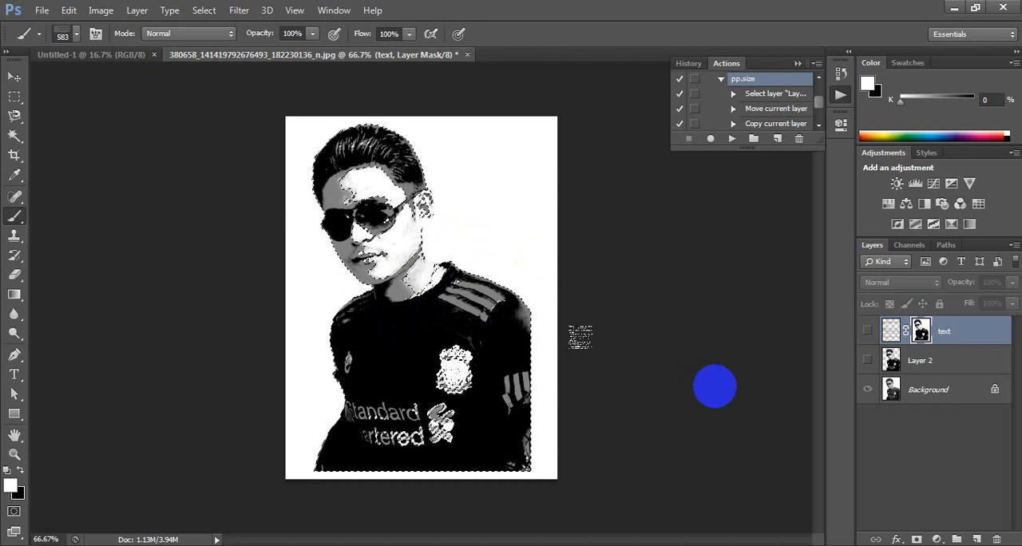
key("ctrl+d")
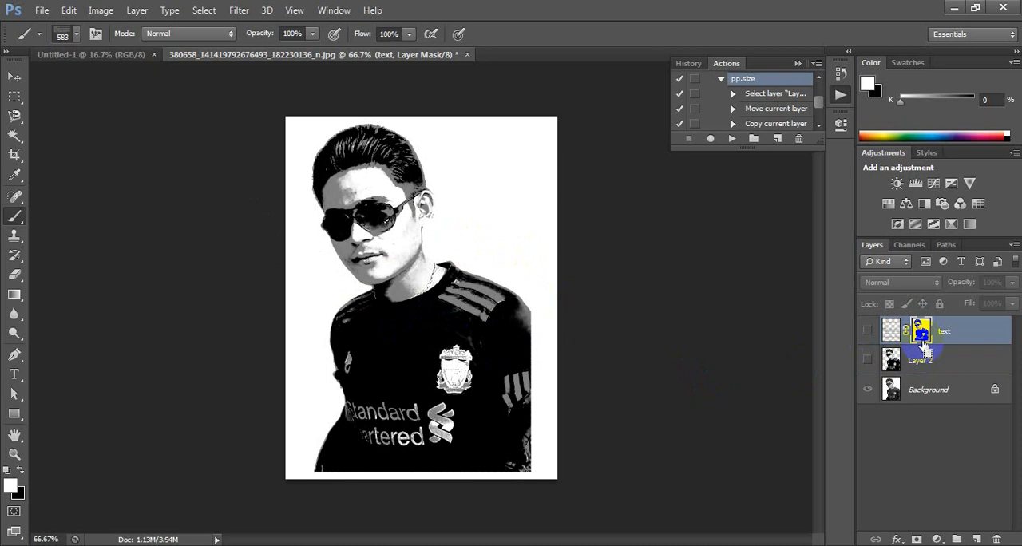
key("ctrl+i")
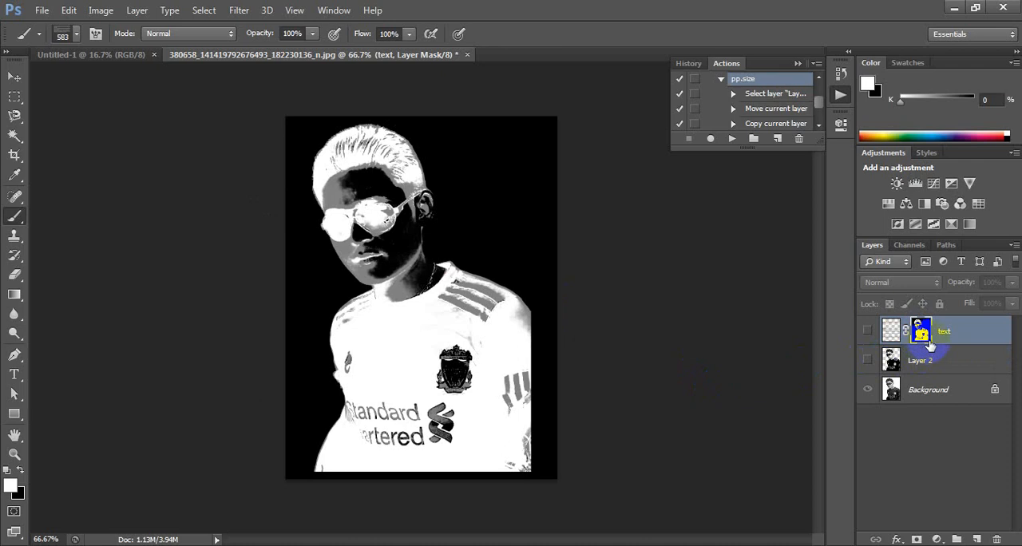
left_click_drag(929, 343, 920, 351)
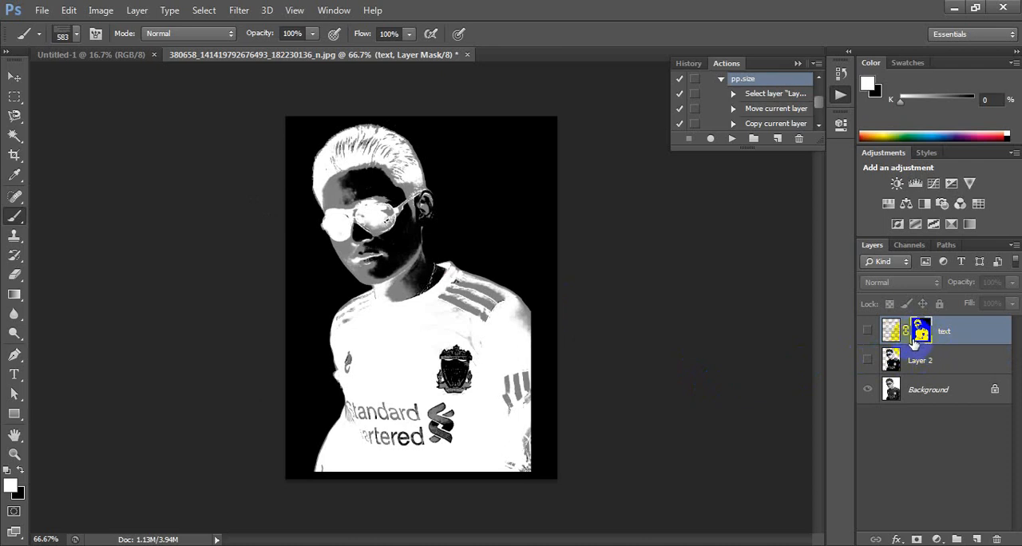
Step: Leave the mask view and make the masked text layer visible over the Background photo
left_click(871, 332)
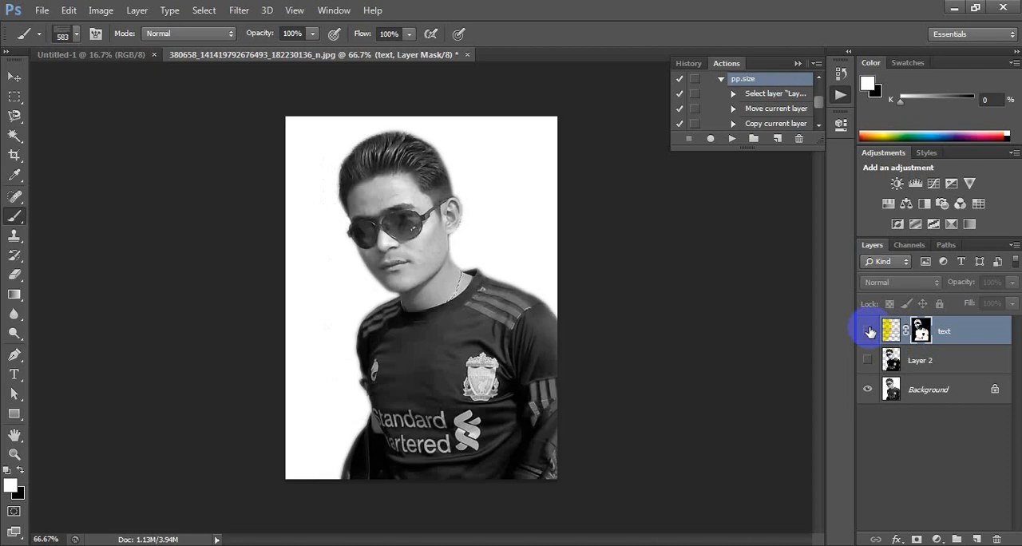
left_click(869, 333)
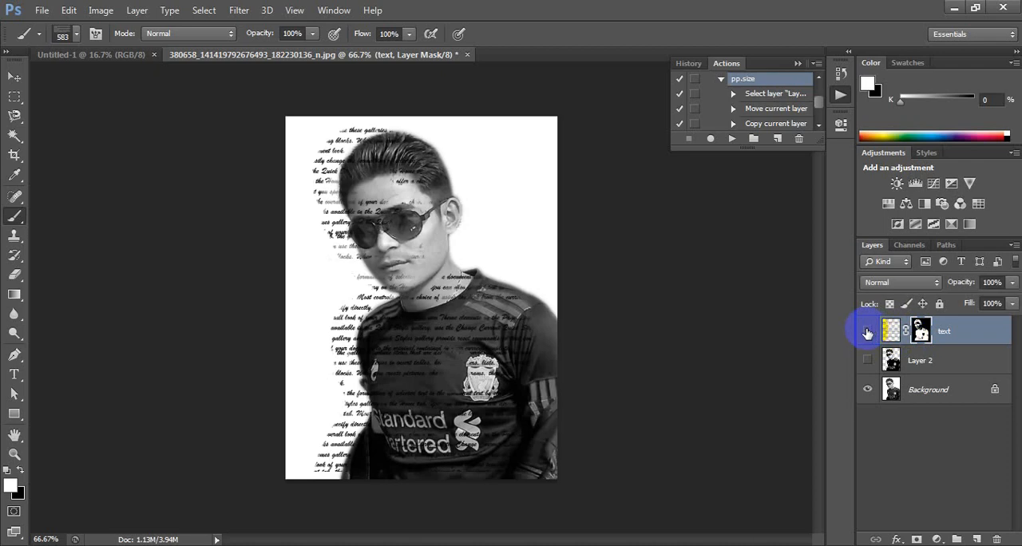
left_click(868, 332)
left_click(868, 332)
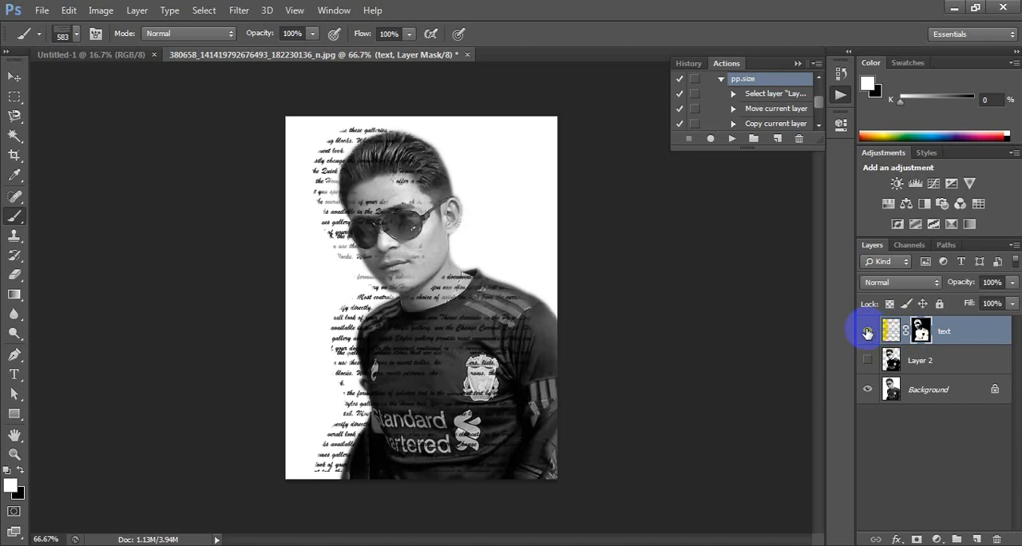
Step: Add a new layer directly below the text layer and fill it with white
left_click(979, 540)
double_click(931, 330)
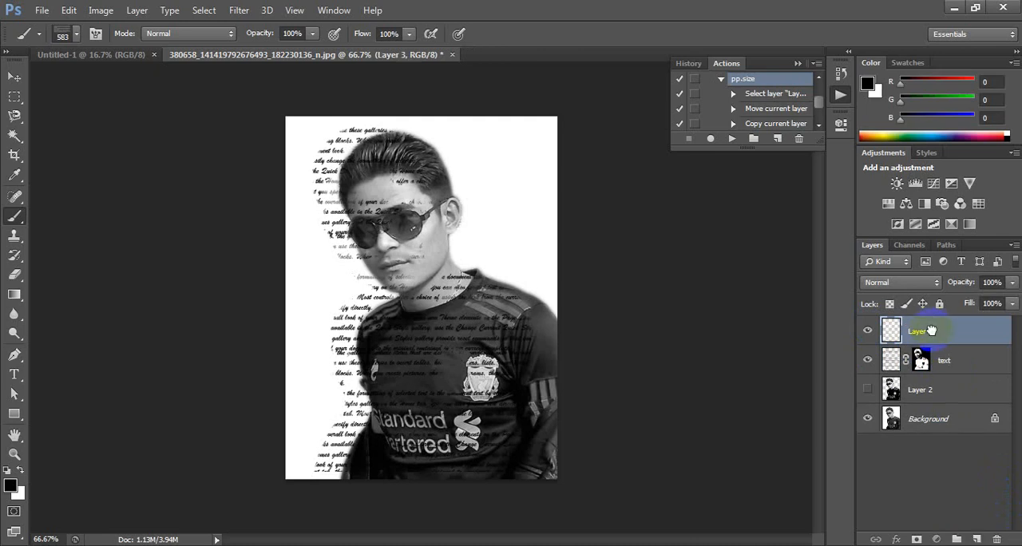
left_click_drag(932, 331, 935, 365)
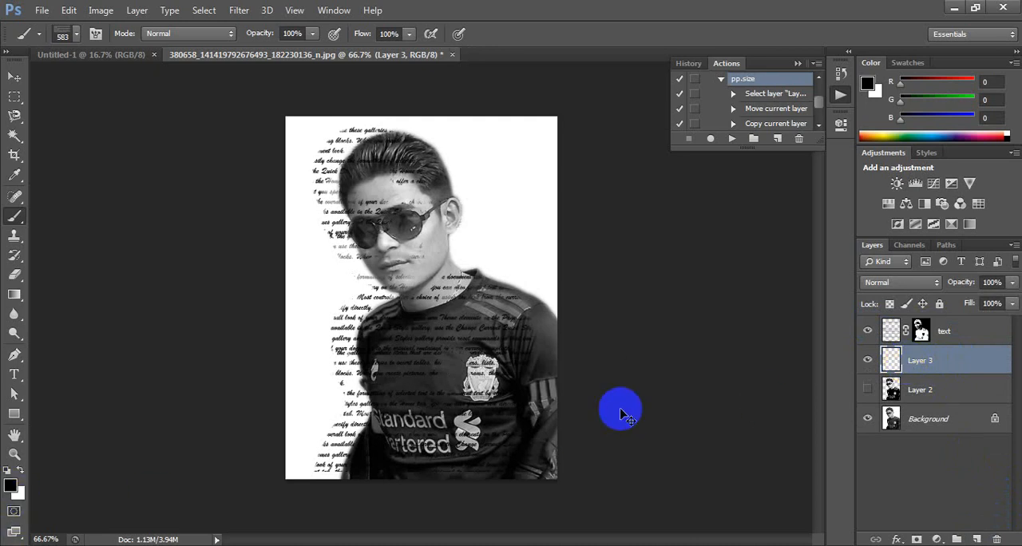
key("ctrl+BackSpace")
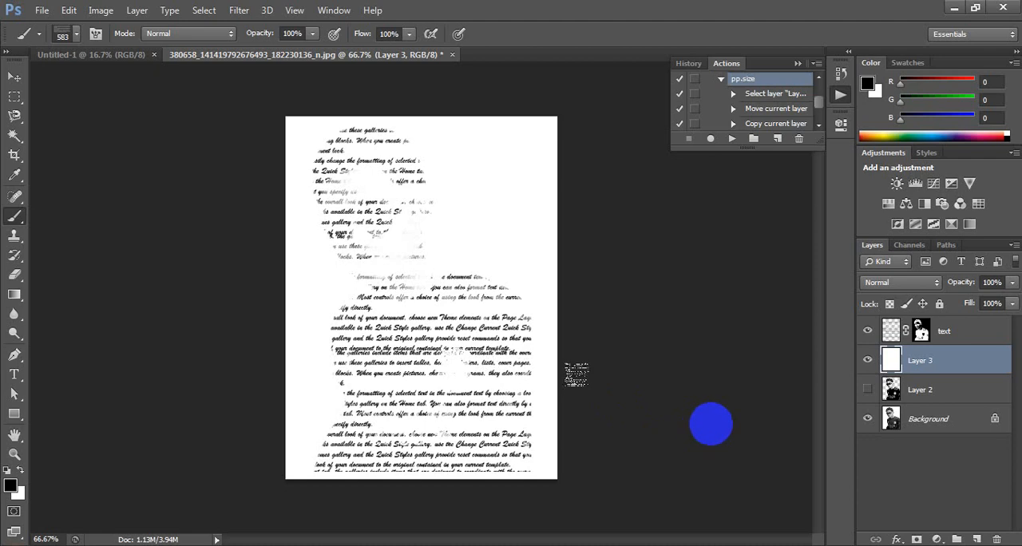
Step: Add a Gradient Overlay effect to the masked text layer
left_click(923, 333)
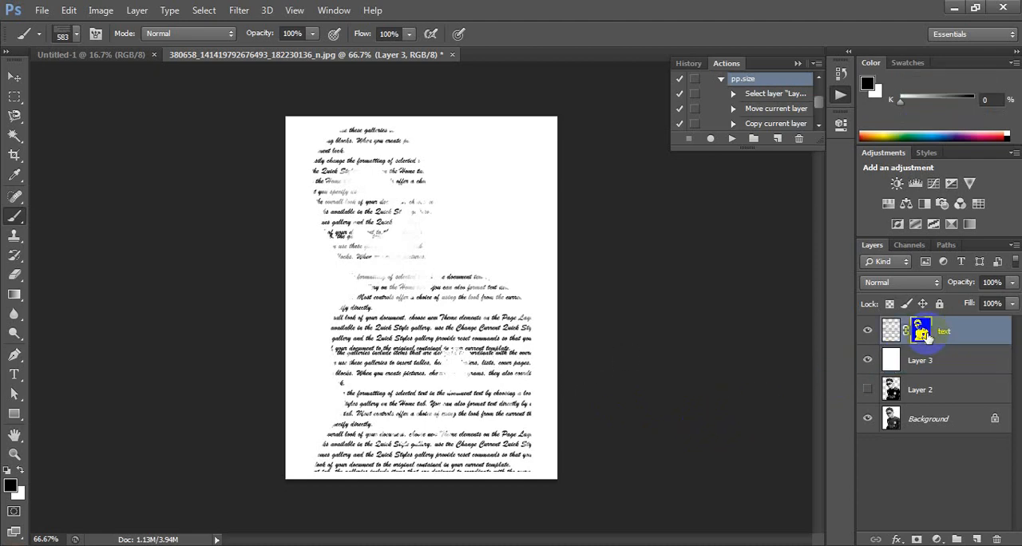
key("x")
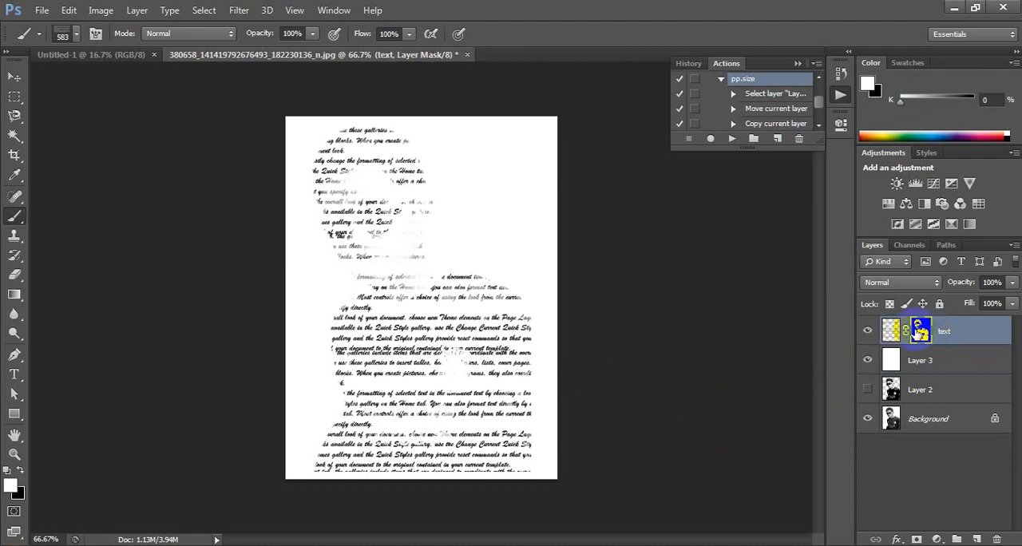
left_click(898, 540)
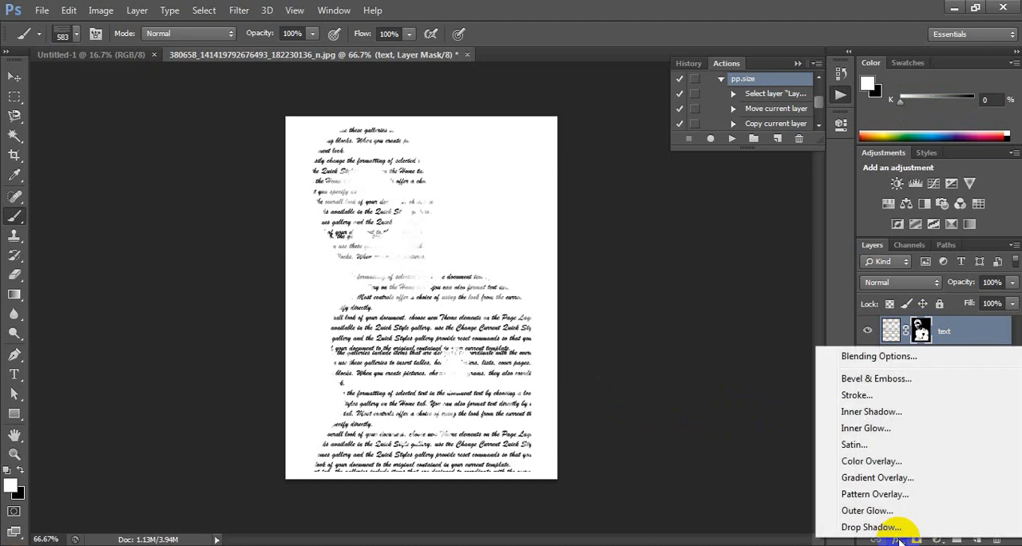
left_click(877, 477)
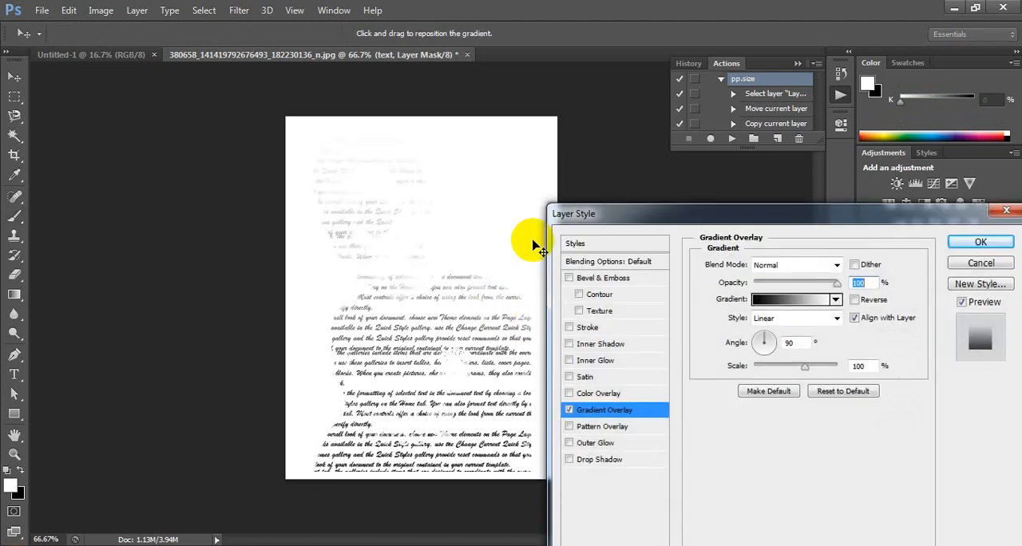
left_click_drag(632, 207, 631, 175)
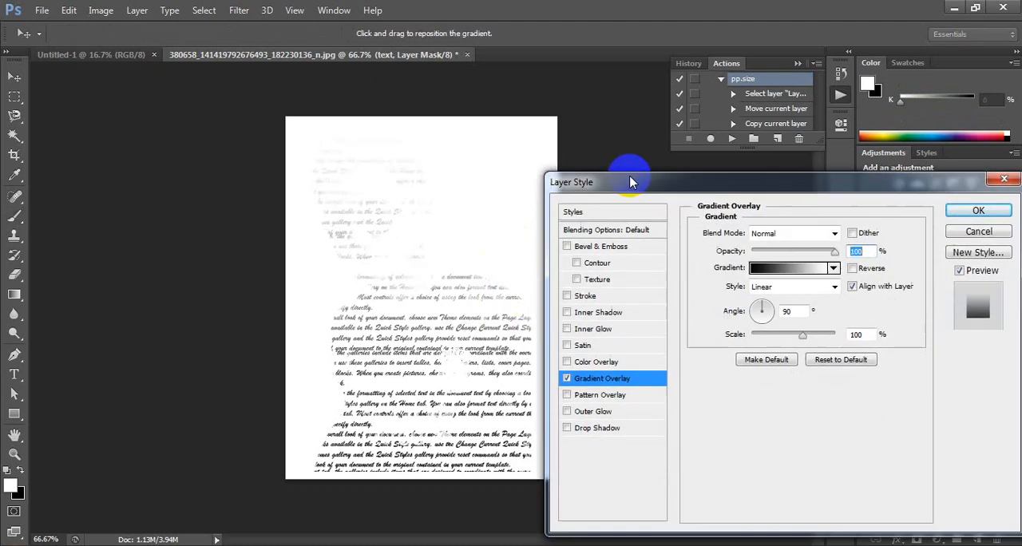
Step: Choose the transparent rainbow preset for the text layer's gradient overlay and apply the effect
left_click(834, 268)
left_click(739, 352)
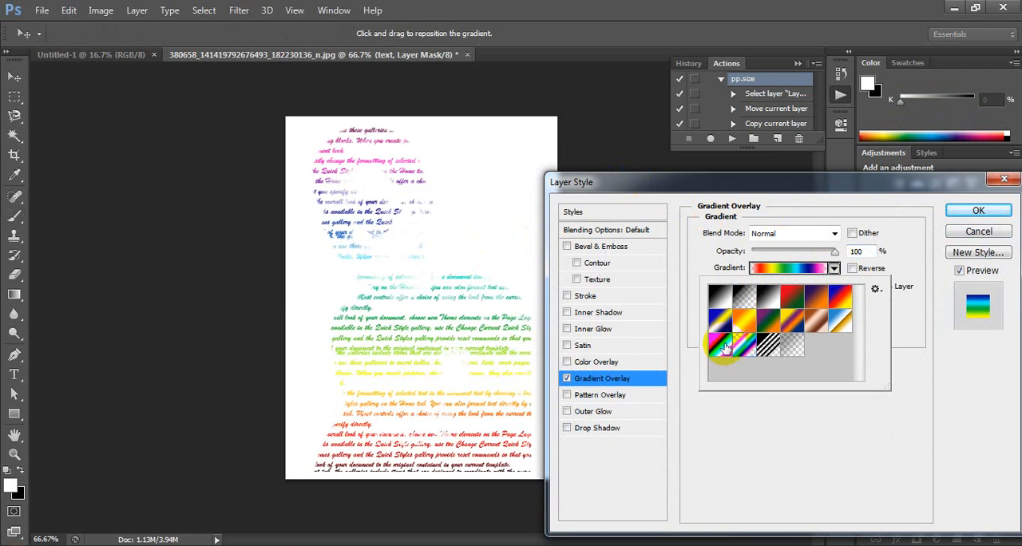
left_click(719, 345)
left_click(741, 348)
left_click(719, 345)
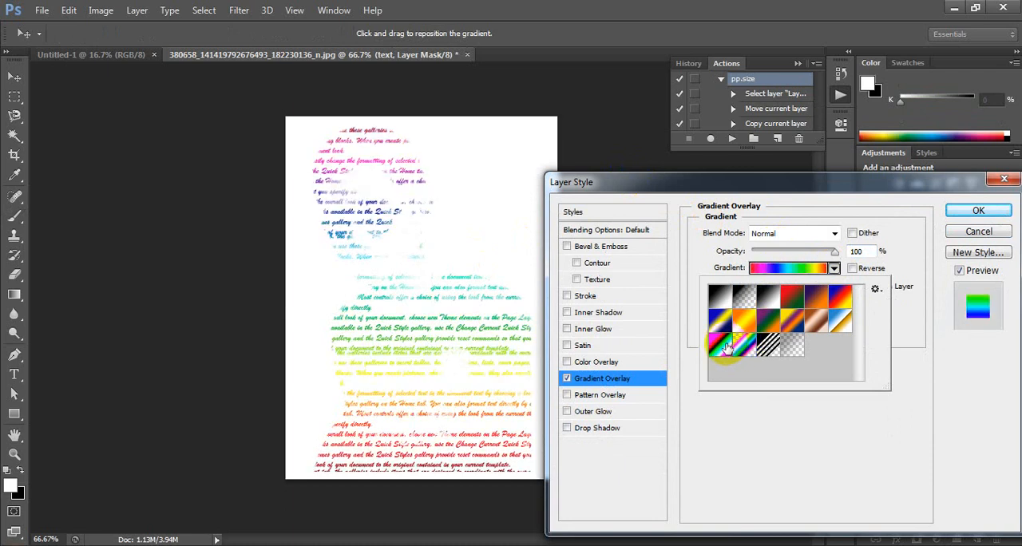
left_click(741, 350)
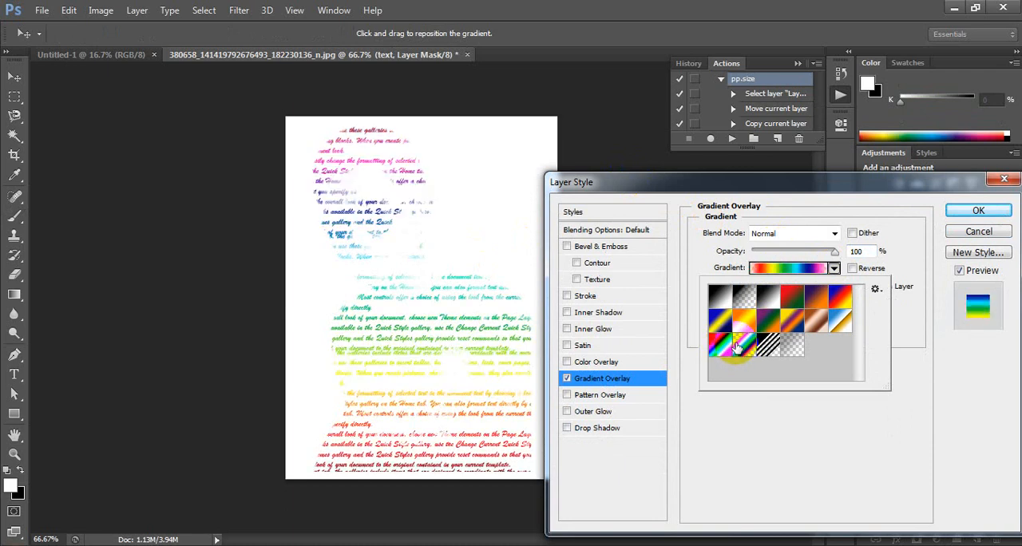
left_click(978, 211)
left_click(978, 211)
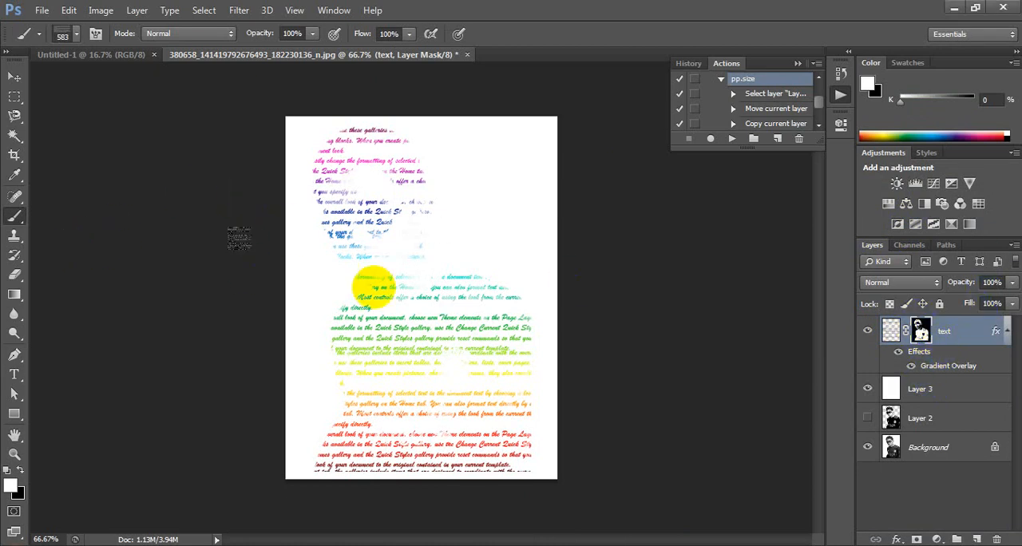
Step: Switch to the round 55 px brush with 42% opacity and 59% hardness
right_click(397, 254)
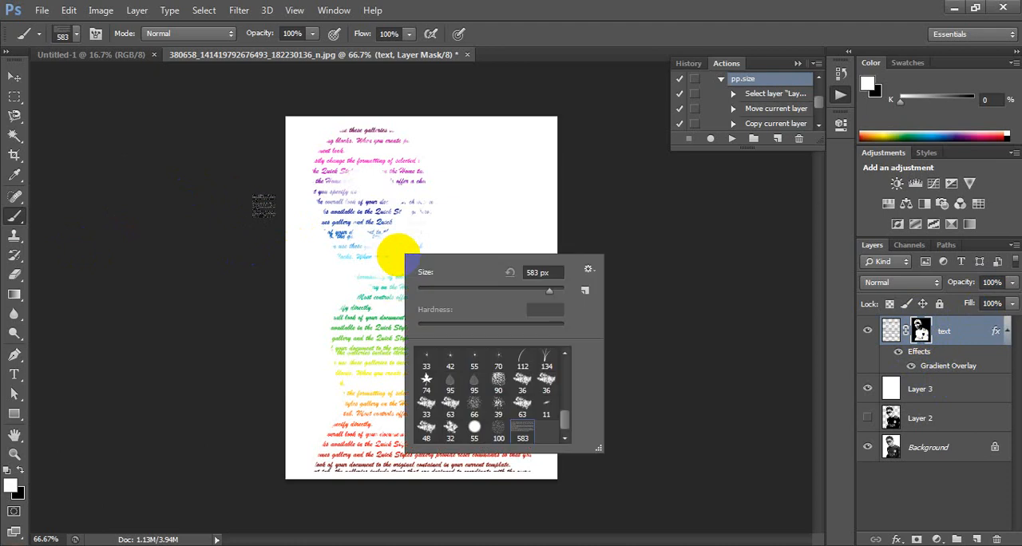
left_click(473, 429)
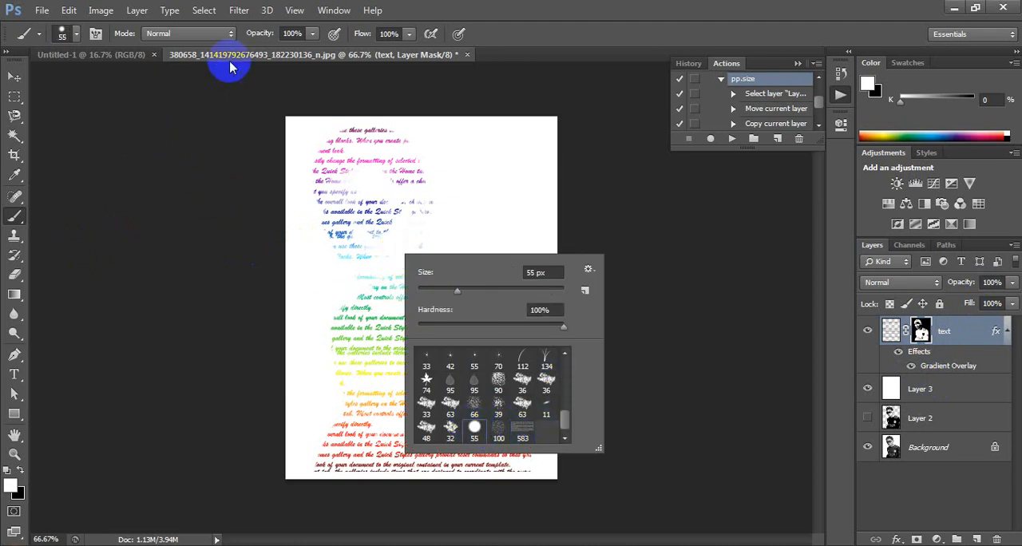
left_click(313, 35)
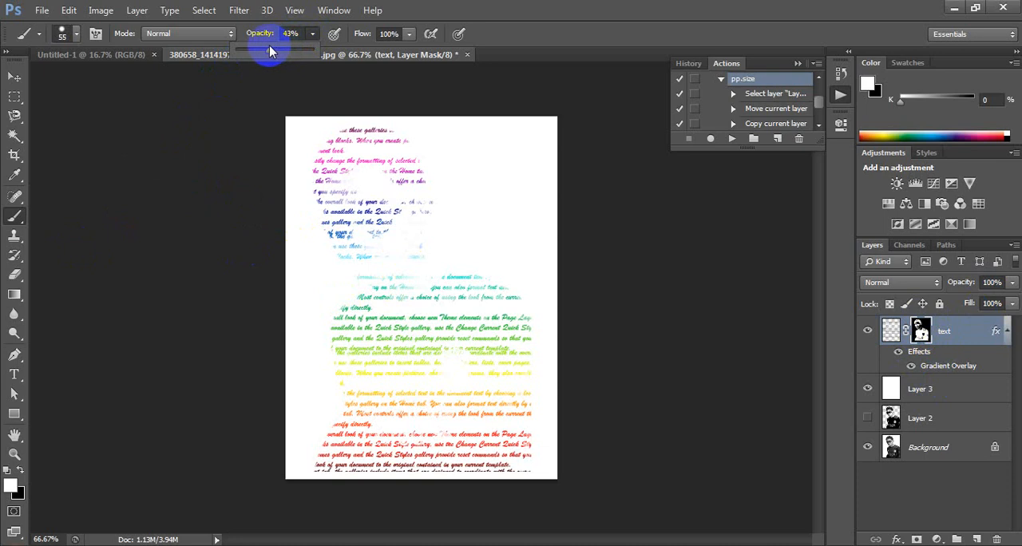
right_click(327, 201)
left_click(433, 275)
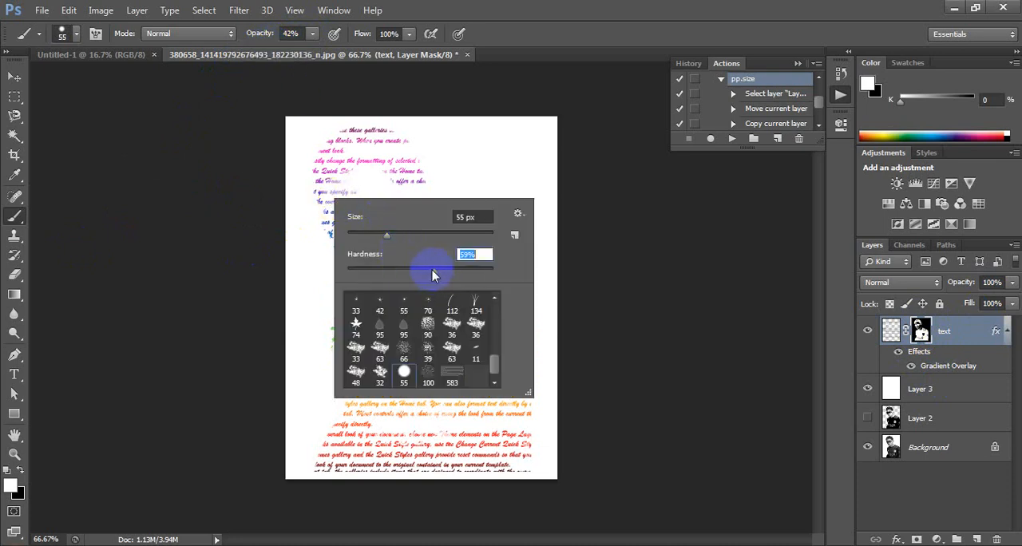
left_click(229, 164)
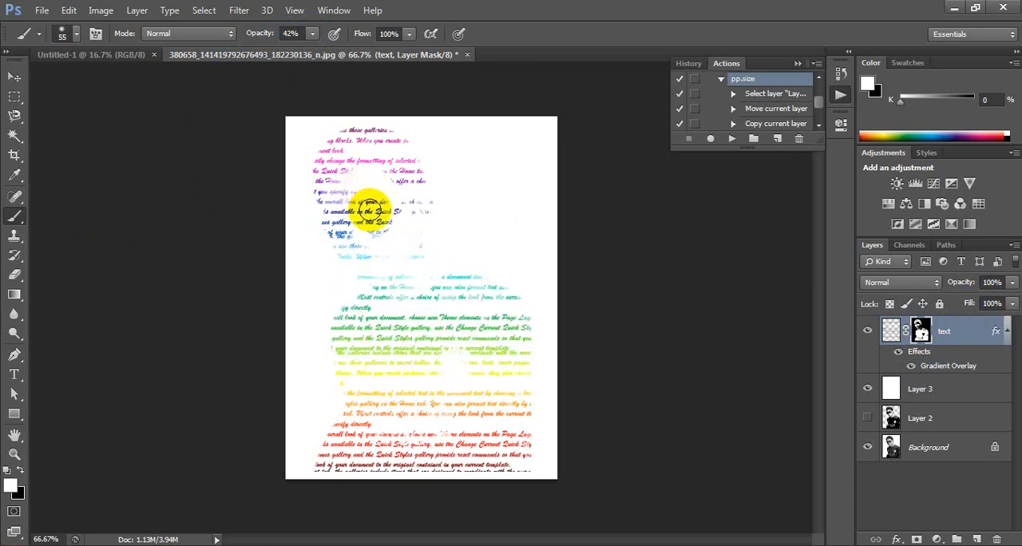
Step: Paint white over the face on the text layer's mask, and undo the last stroke
mouse_move(370, 209)
left_mouse_down()
mouse_move(373, 221)
mouse_move(384, 212)
mouse_move(365, 229)
mouse_move(384, 239)
mouse_move(416, 205)
mouse_move(400, 229)
mouse_move(505, 310)
mouse_move(507, 297)
left_mouse_up()
left_click(921, 332)
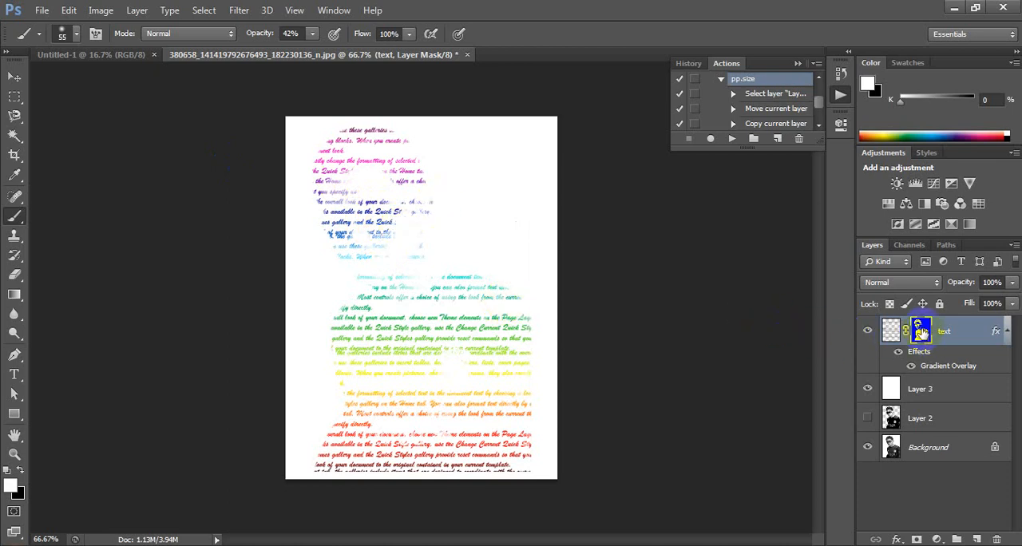
left_click(929, 345)
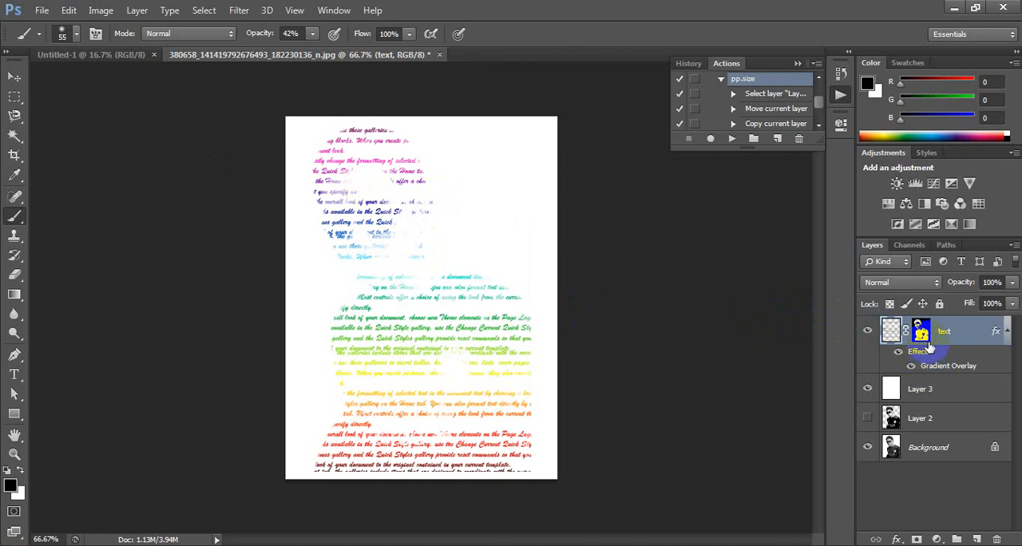
left_click(921, 330)
mouse_move(285, 194)
left_mouse_down()
mouse_move(354, 217)
mouse_move(358, 235)
left_mouse_up()
key("ctrl+z")
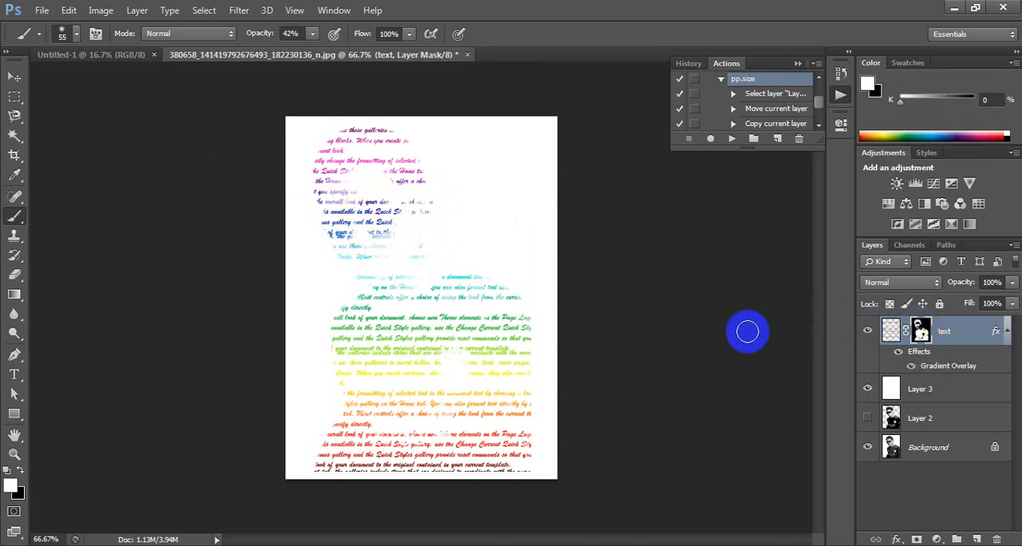
Step: Paint black over the sunglasses and mouth on the text layer itself instead of its mask
left_click(892, 330)
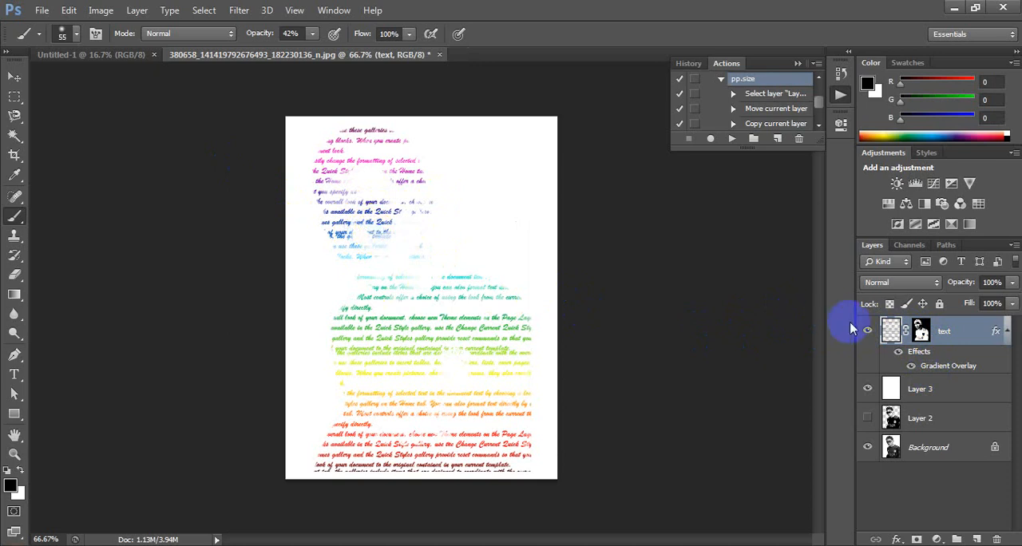
left_click(921, 331)
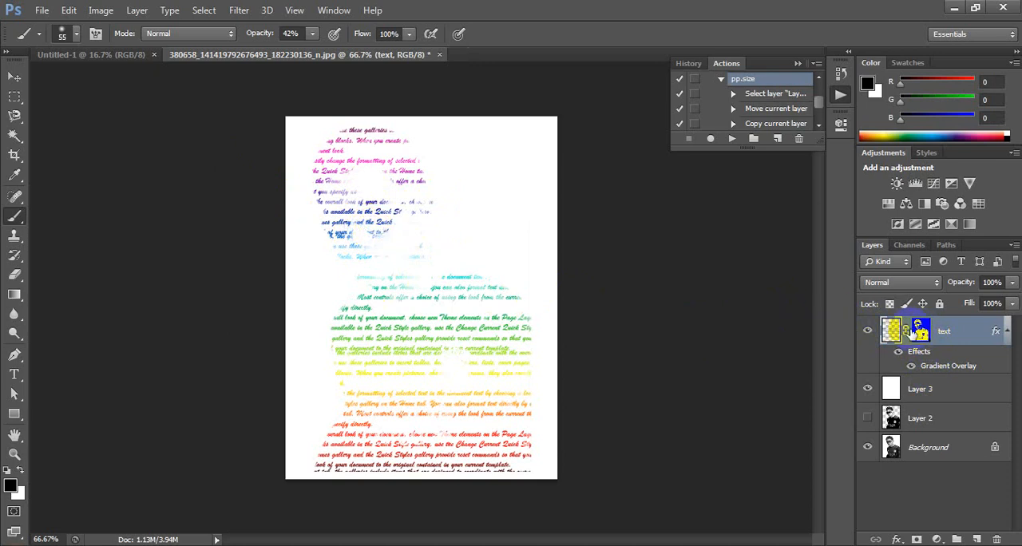
left_click(371, 227, "ctrl")
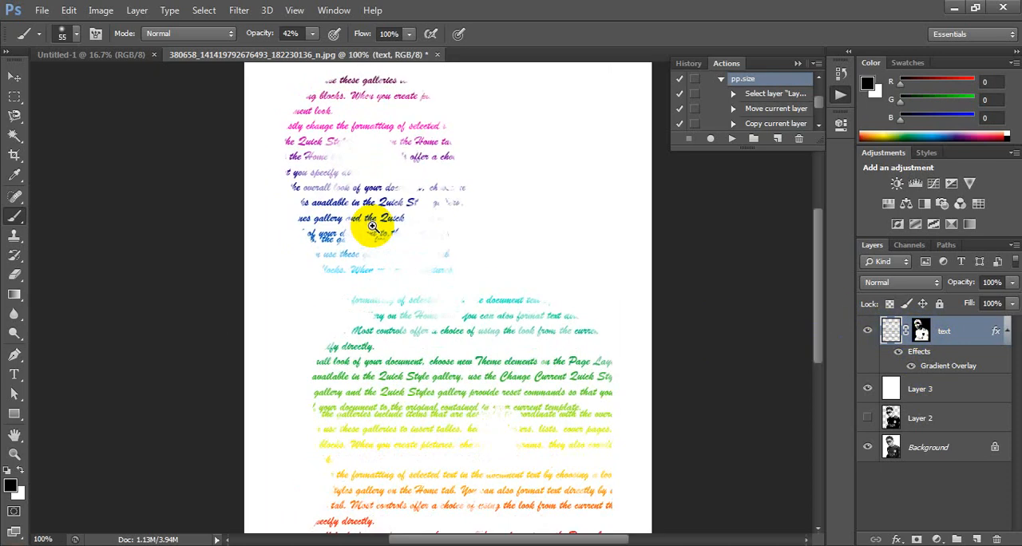
left_click(891, 331)
double_click(891, 331)
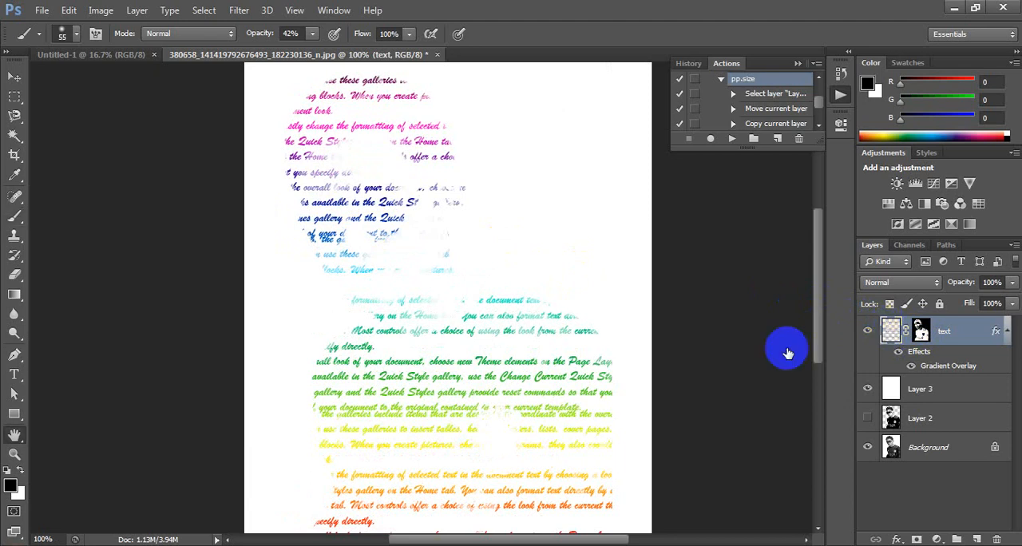
left_click(978, 234)
key("b")
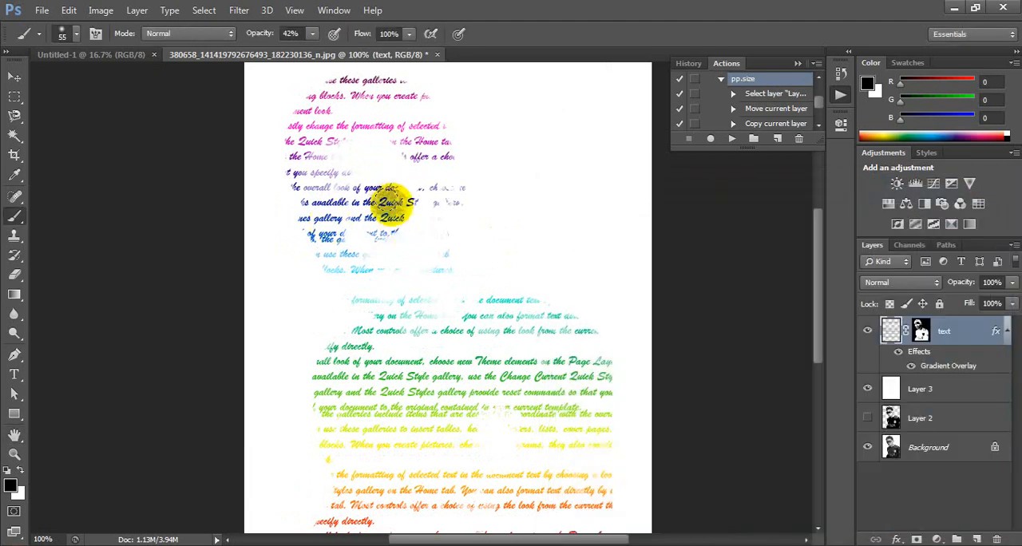
mouse_move(394, 198)
left_mouse_down()
mouse_move(386, 226)
mouse_move(358, 219)
mouse_move(343, 234)
mouse_move(326, 220)
mouse_move(335, 252)
mouse_move(317, 208)
mouse_move(338, 233)
mouse_move(385, 232)
mouse_move(402, 214)
mouse_move(390, 203)
mouse_move(376, 209)
mouse_move(367, 248)
mouse_move(355, 231)
mouse_move(369, 266)
mouse_move(362, 260)
mouse_move(376, 262)
mouse_move(353, 260)
mouse_move(381, 262)
mouse_move(343, 258)
mouse_move(394, 267)
left_mouse_up()
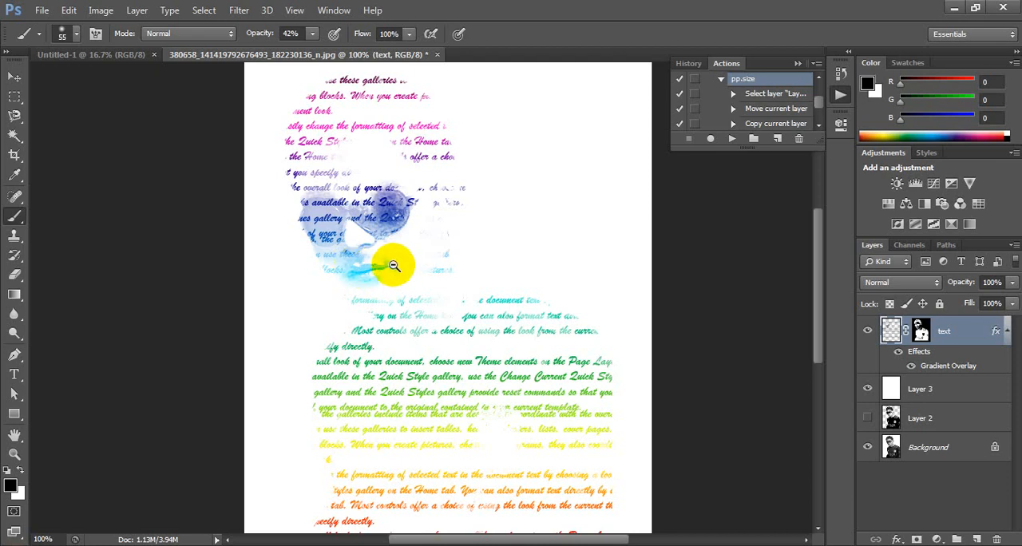
Step: Enlarge the brush to 1100 px and lower its opacity to 13%
left_click(393, 265, "alt")
left_click(394, 265, "alt")
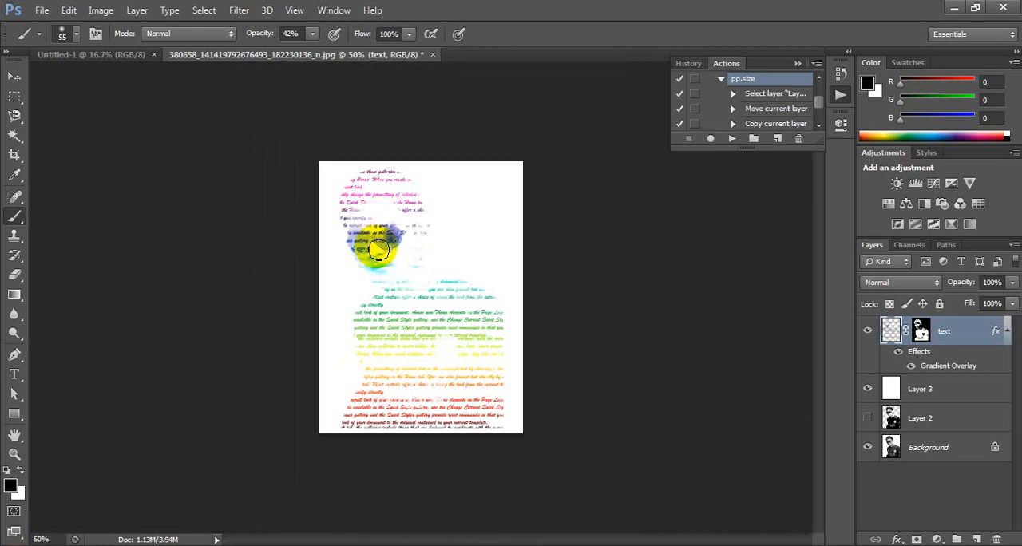
key("bracketright")
key("bracketright")
key("bracketright")
key("bracketright")
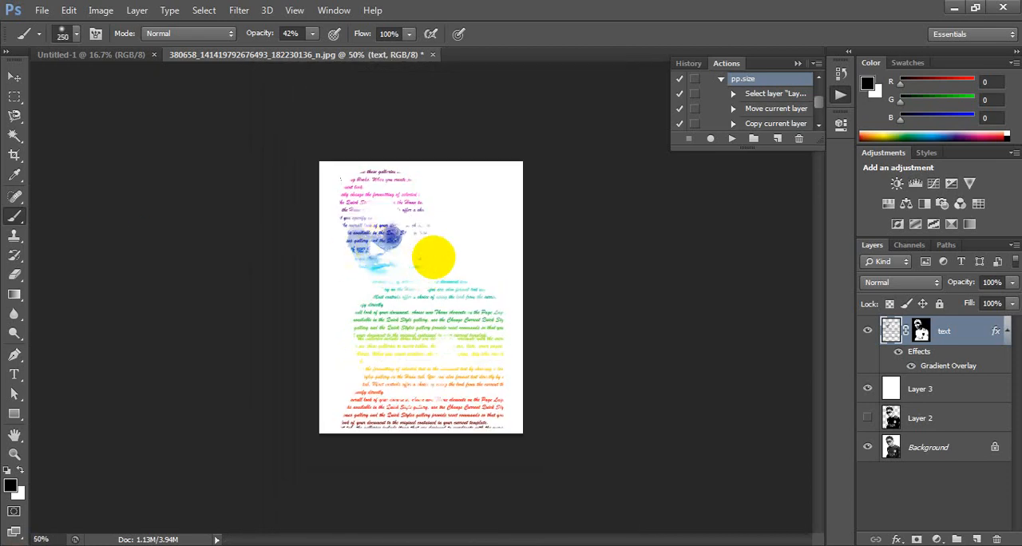
key("bracketright")
key("bracketright")
key("bracketright")
key("bracketright")
key("bracketright")
key("bracketright")
key("bracketright")
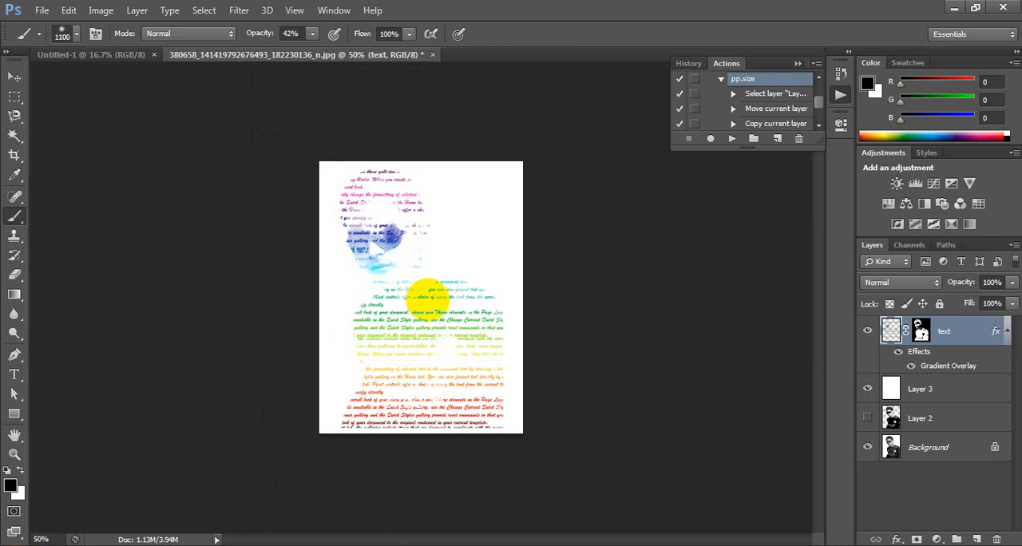
left_click(313, 36)
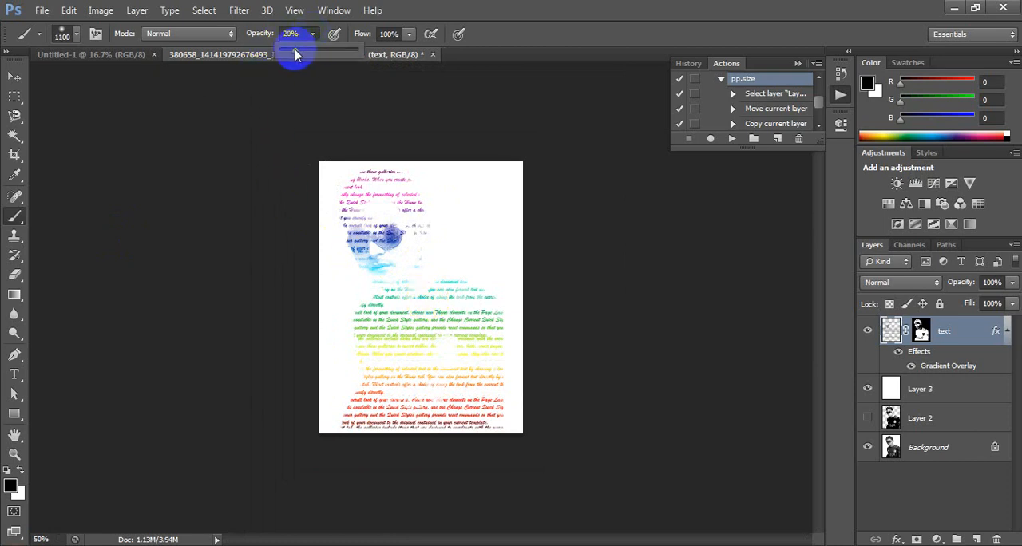
left_click_drag(292, 49, 289, 50)
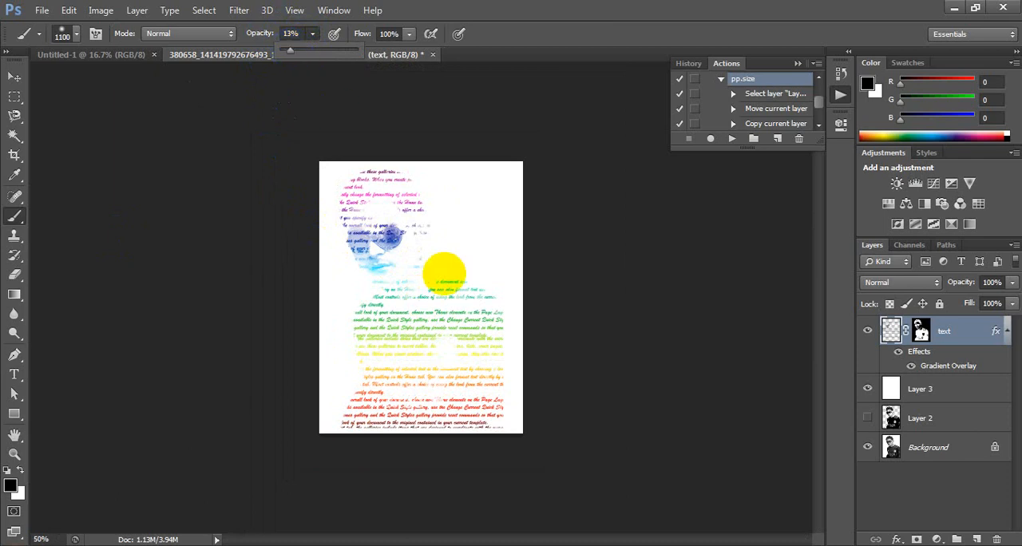
Step: Dab the large faint brush over the whole portrait on the text layer and inspect the face up close
left_click(420, 305)
left_click(419, 305)
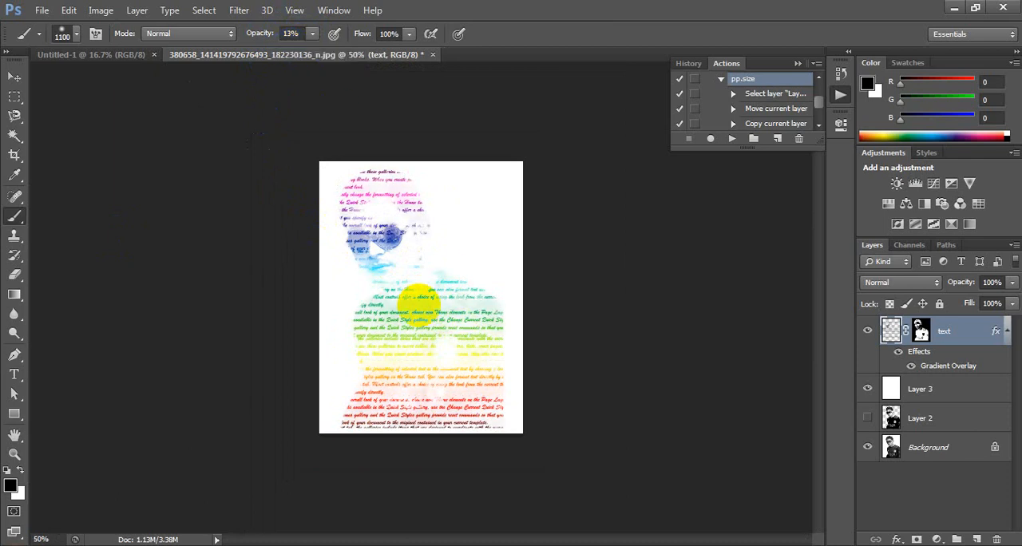
left_click(424, 300, "ctrl")
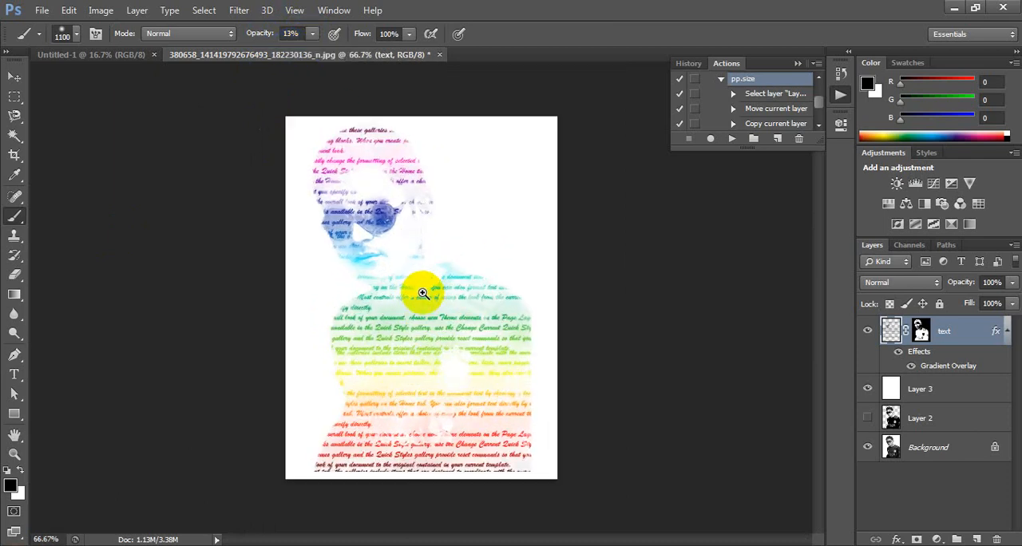
left_click(424, 293, "ctrl")
left_click_drag(420, 252, 486, 411)
left_click(433, 292, "ctrl")
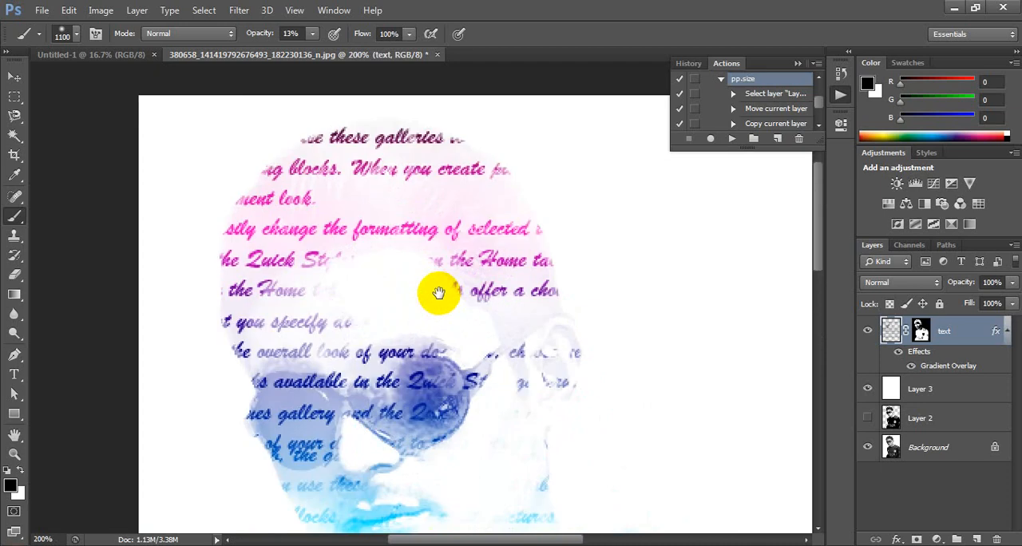
left_click(440, 293, "alt")
left_click(440, 293, "alt")
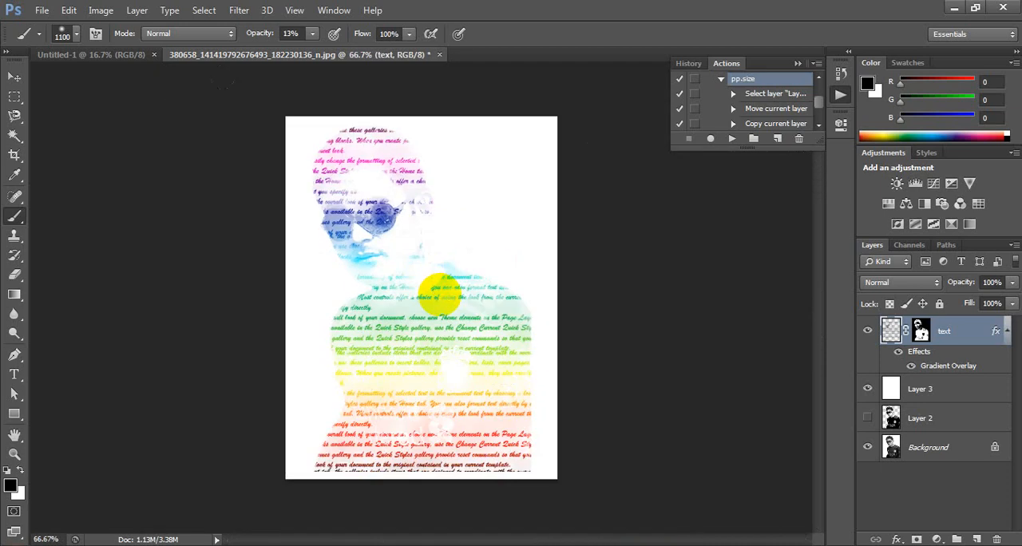